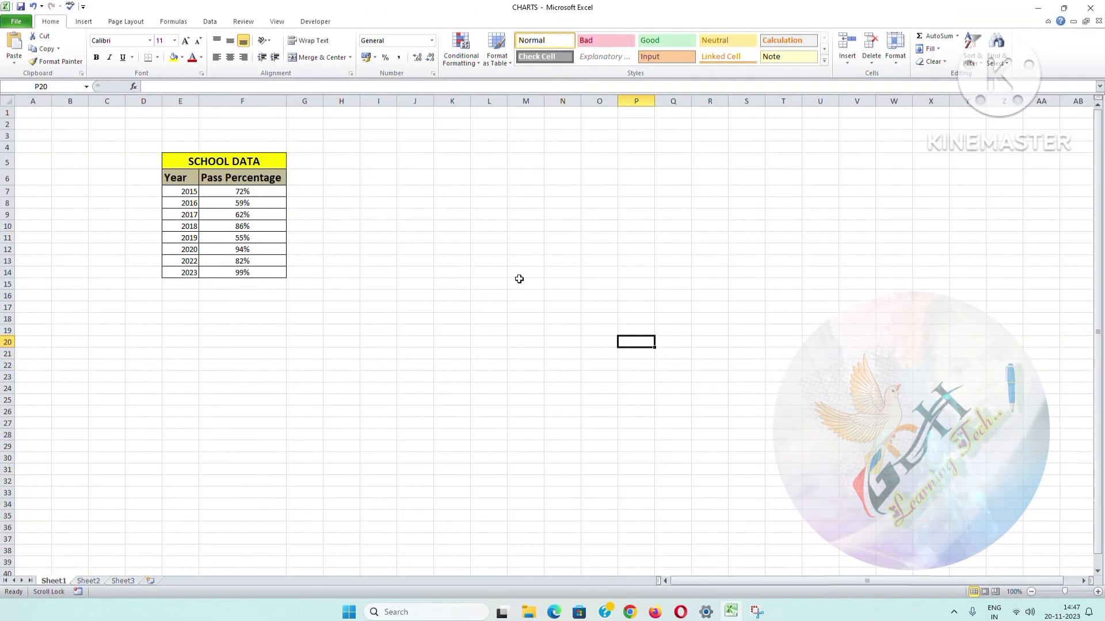
Step: Insert a 3-D pie chart from the Year and Pass Percentage data in E6:F14 and place it beside the table
{"action": "left_click_drag", "start_coordinate": [178, 177], "coordinate": [265, 260]}
{"action": "left_click_drag", "start_coordinate": [178, 177], "coordinate": [265, 275]}
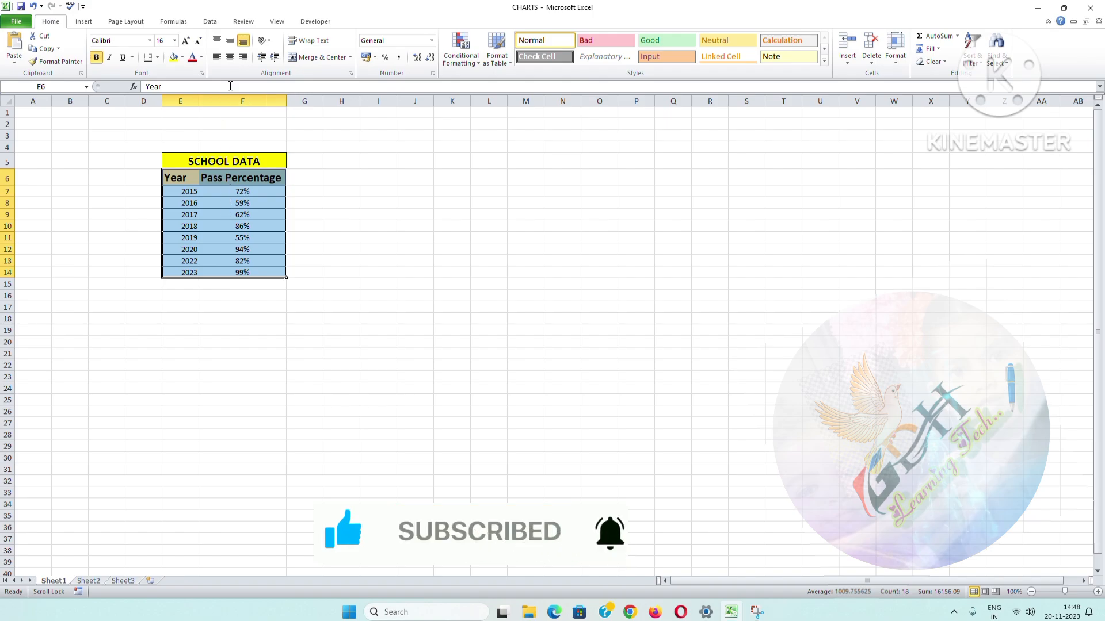
{"action": "left_click", "coordinate": [85, 22]}
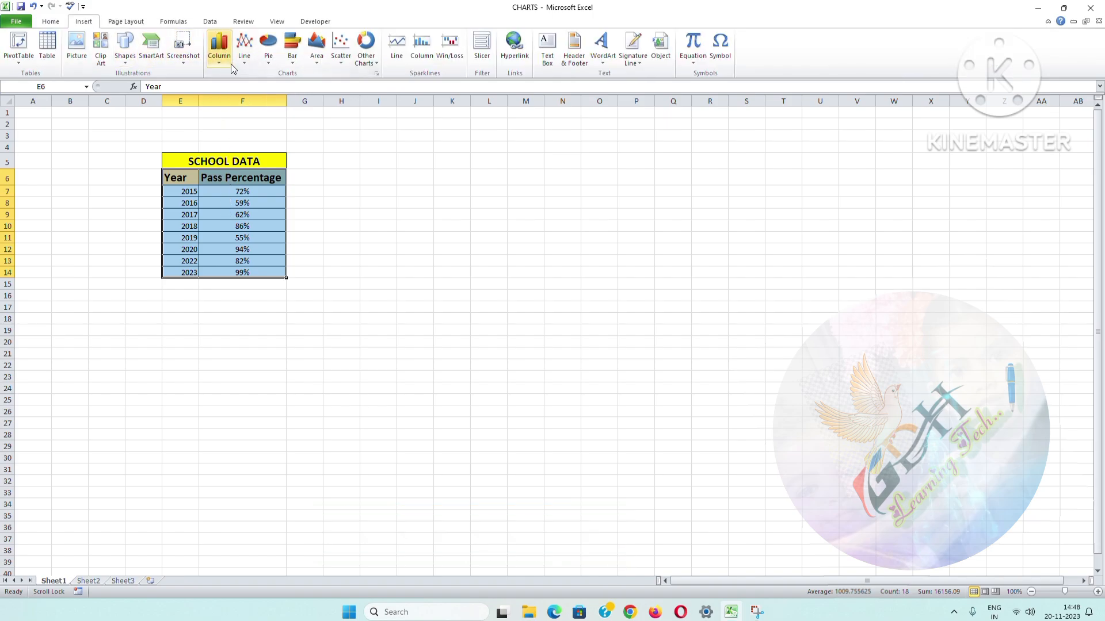
{"action": "left_click", "coordinate": [272, 63]}
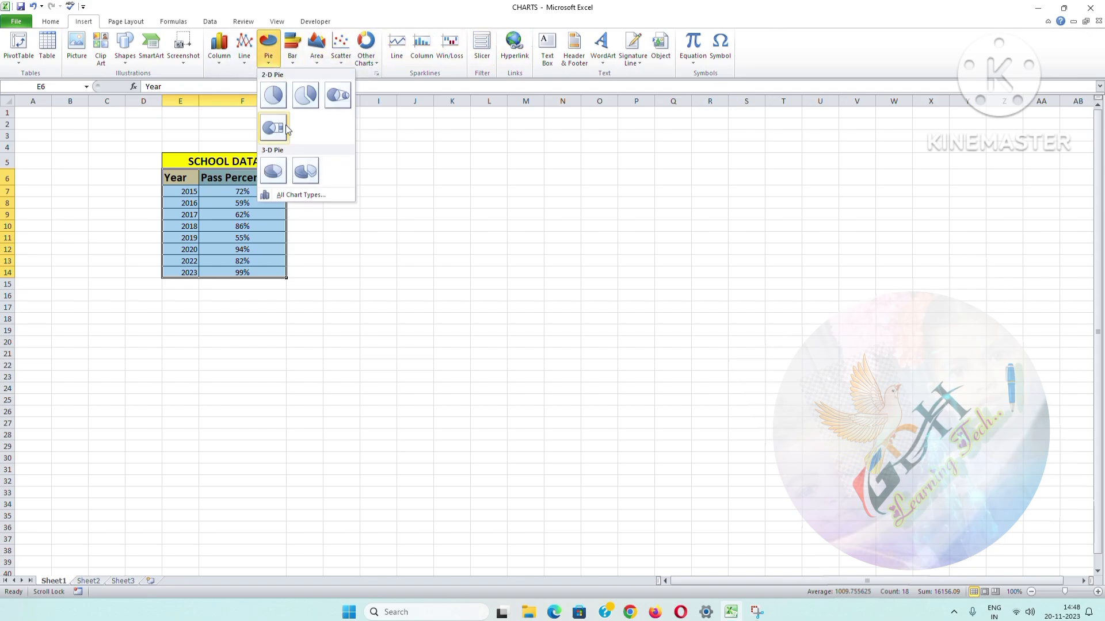
{"action": "left_click", "coordinate": [277, 173]}
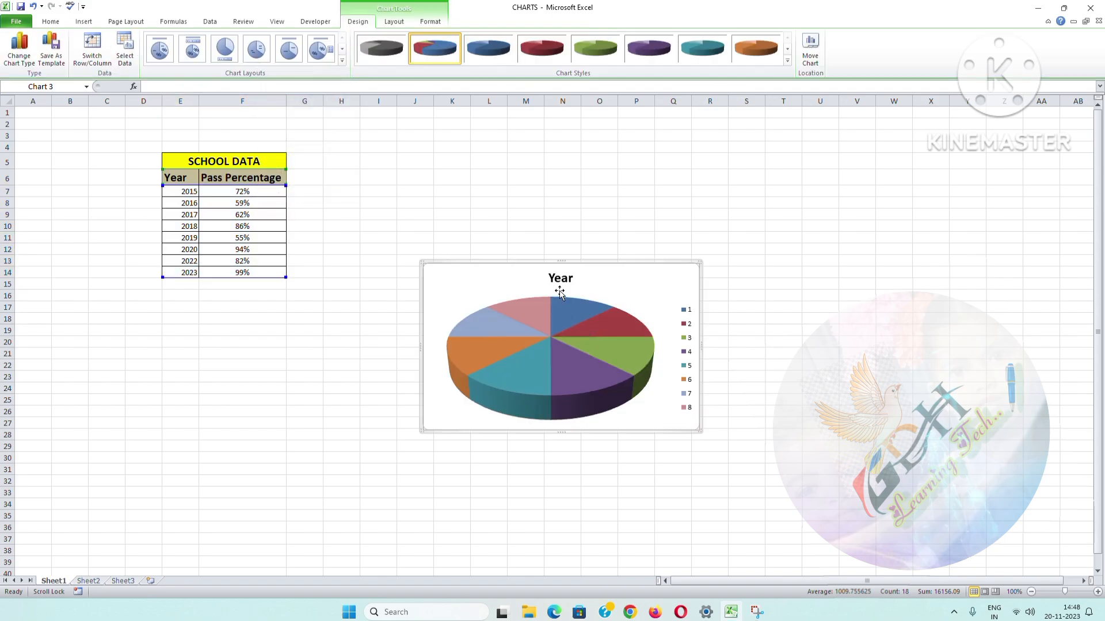
{"action": "left_click_drag", "start_coordinate": [525, 268], "coordinate": [442, 171]}
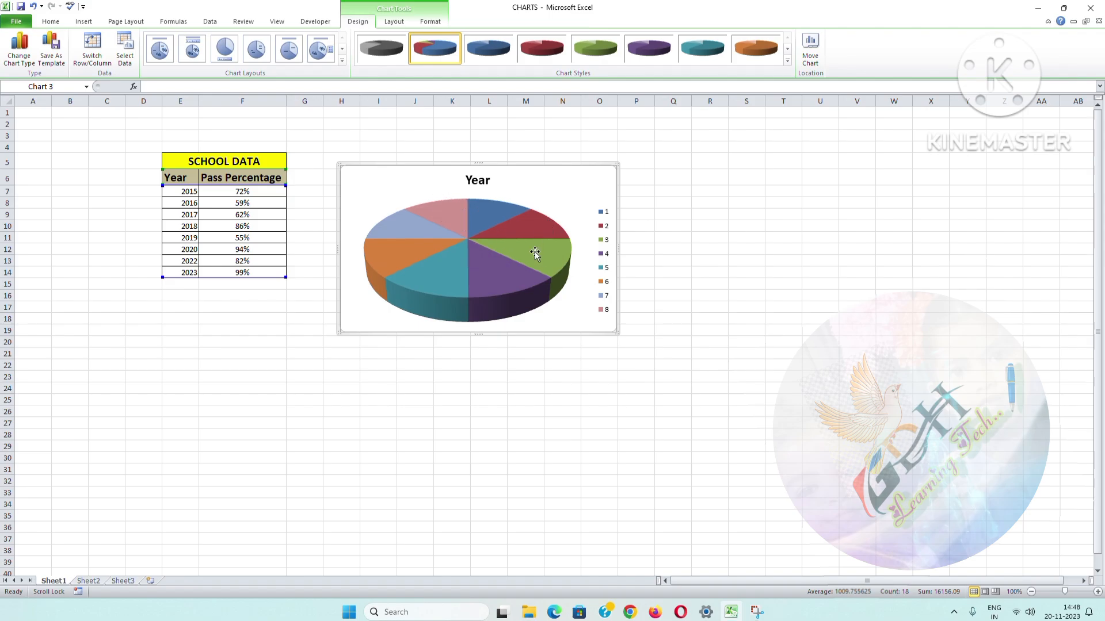
Step: Remove the Year series from the pie chart's data source
{"action": "left_click", "coordinate": [125, 58]}
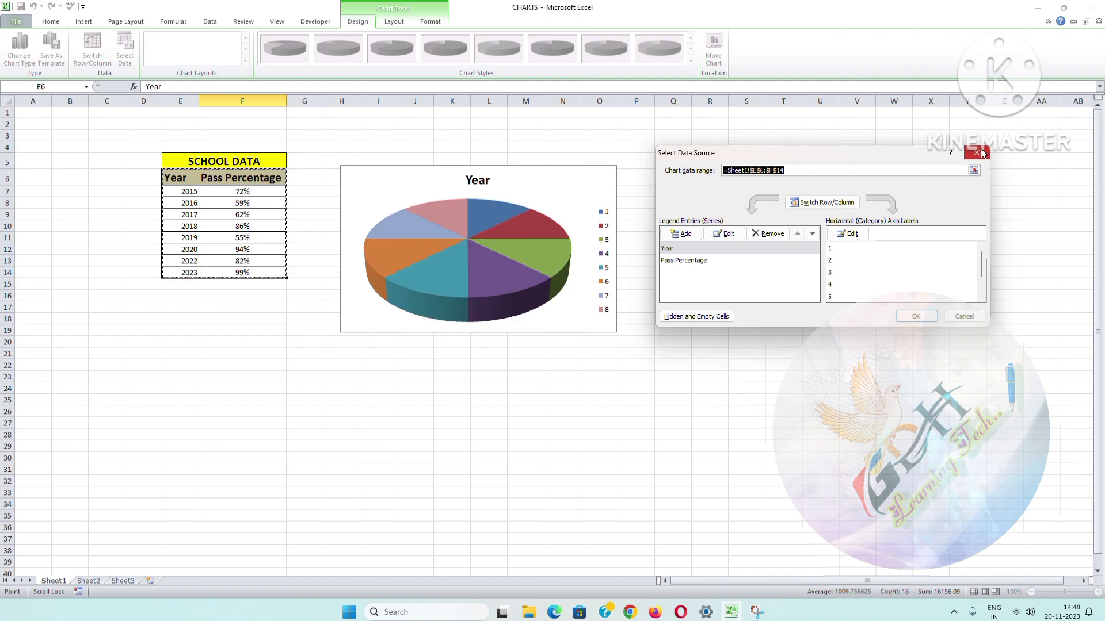
{"action": "left_click", "coordinate": [992, 157]}
{"action": "right_click", "coordinate": [552, 257]}
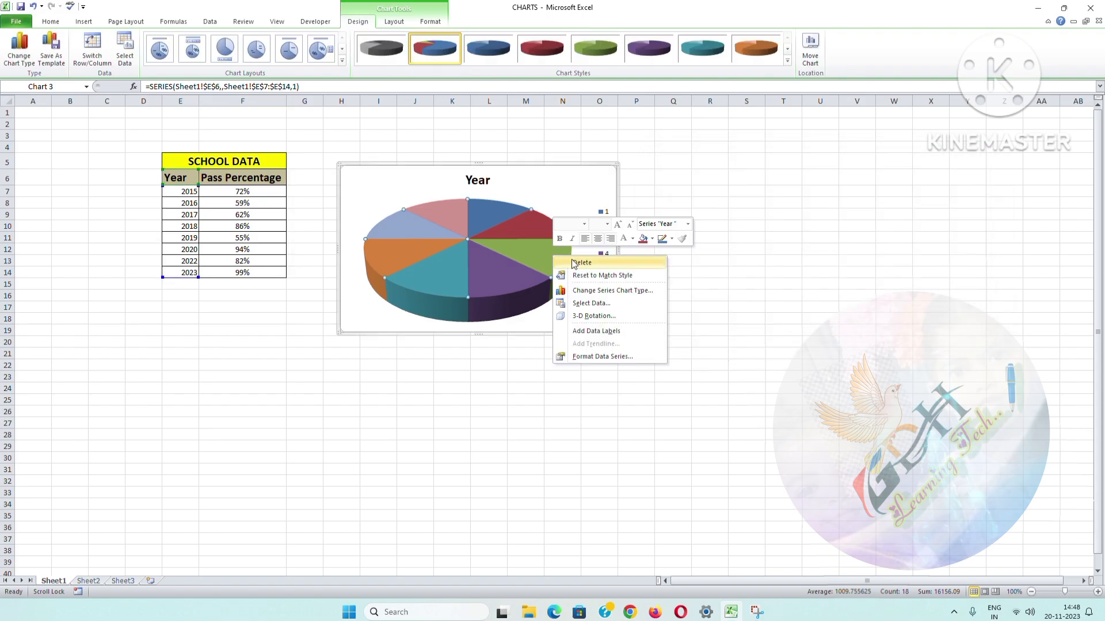
{"action": "left_click", "coordinate": [593, 303]}
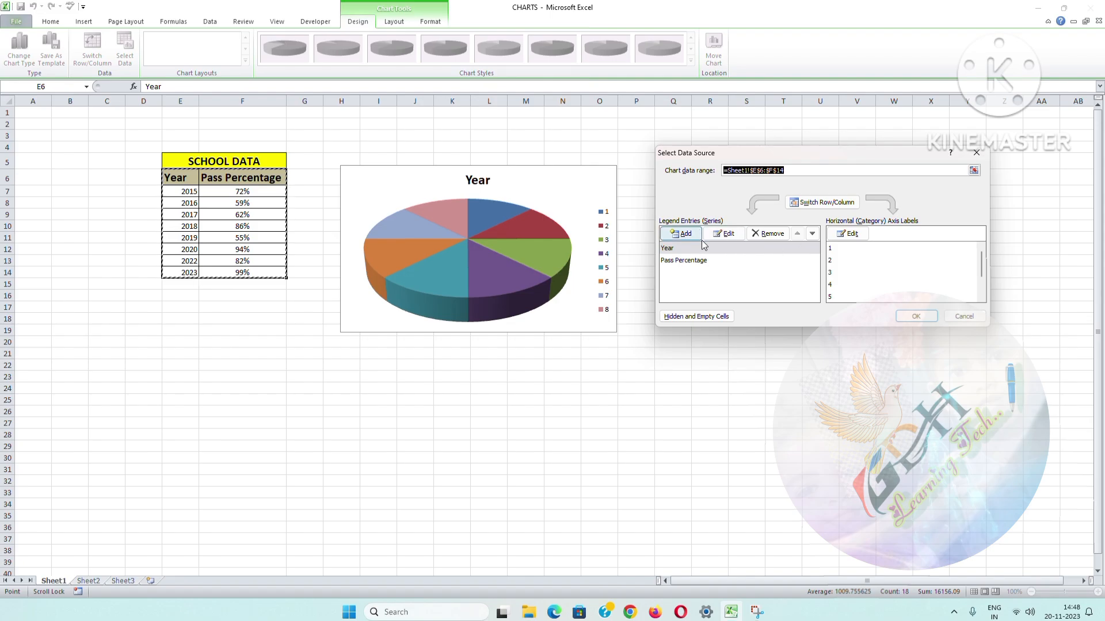
{"action": "left_click", "coordinate": [673, 247]}
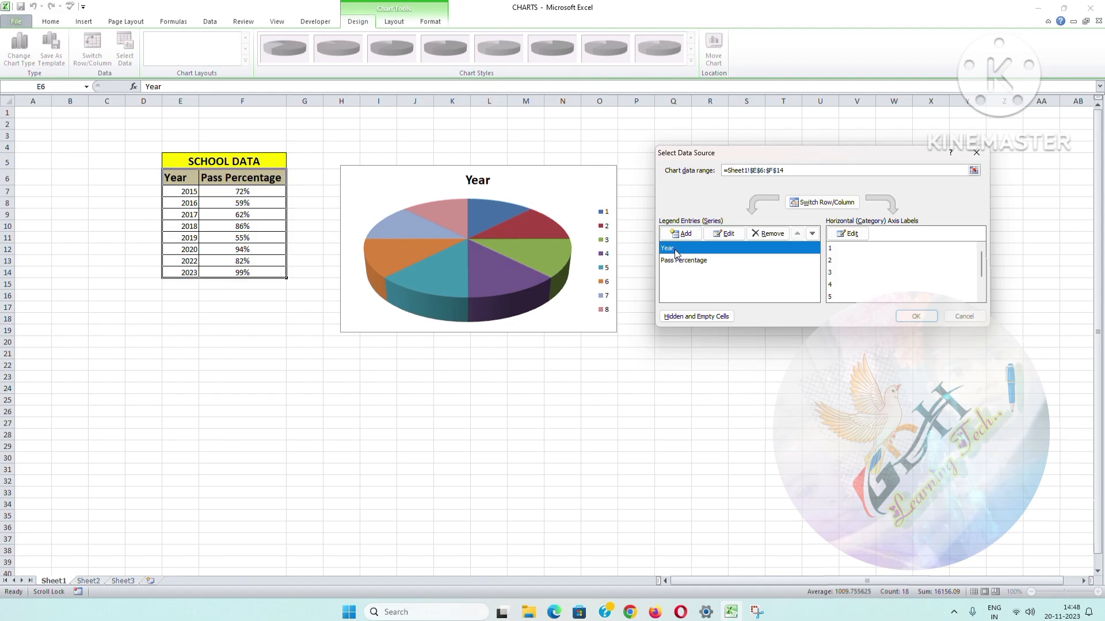
{"action": "left_click", "coordinate": [772, 233]}
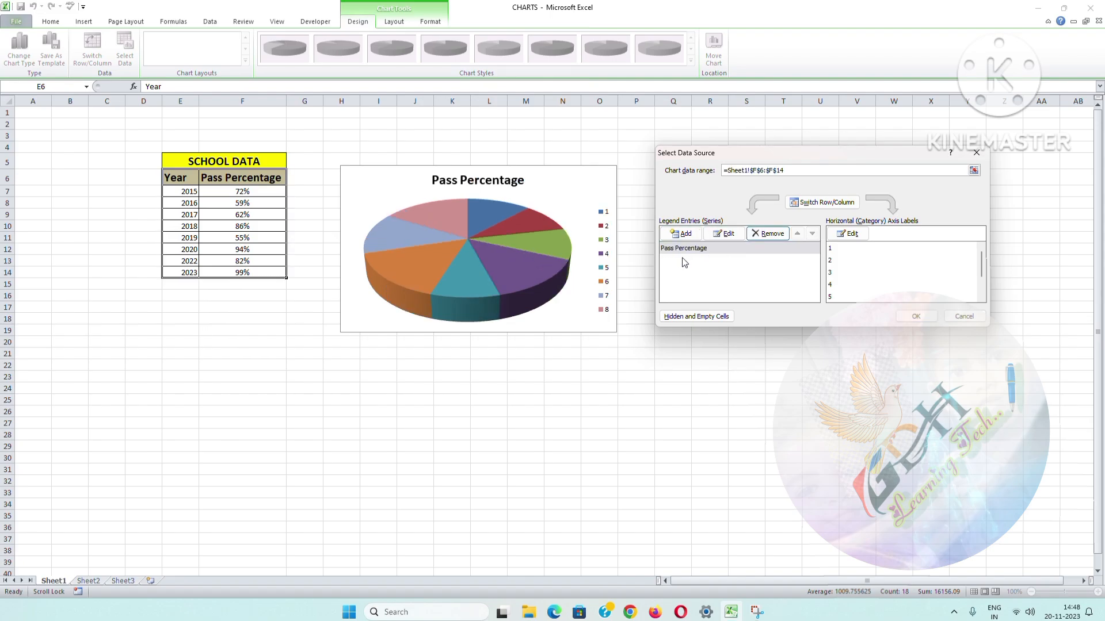
Step: Add another series to the chart's data source, using F7:F14 as its series name
{"action": "left_click", "coordinate": [680, 252]}
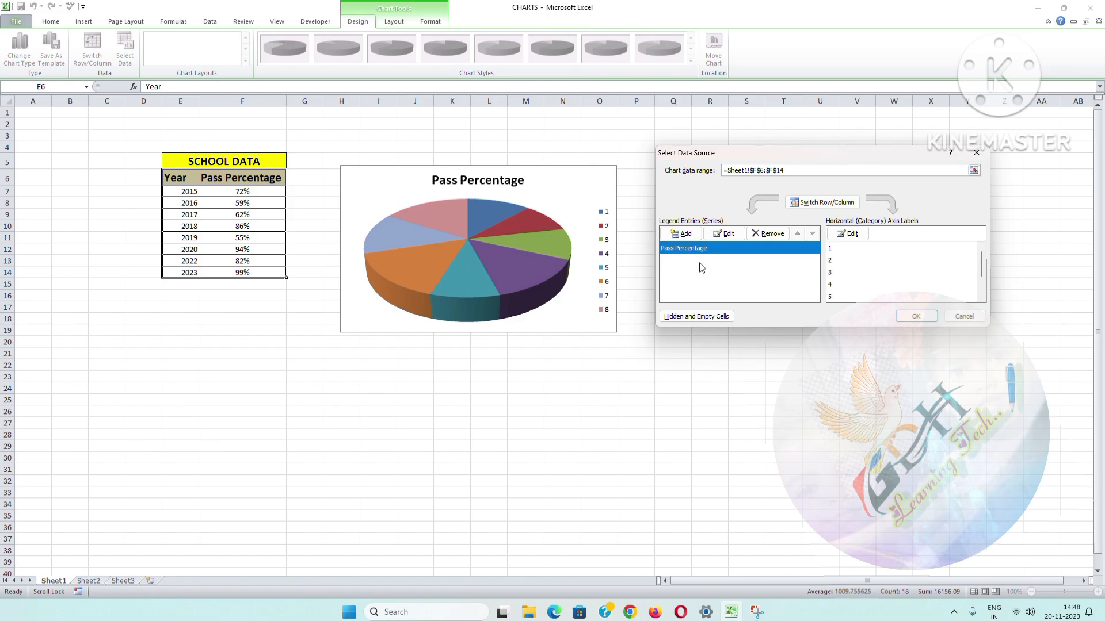
{"action": "left_click", "coordinate": [727, 234]}
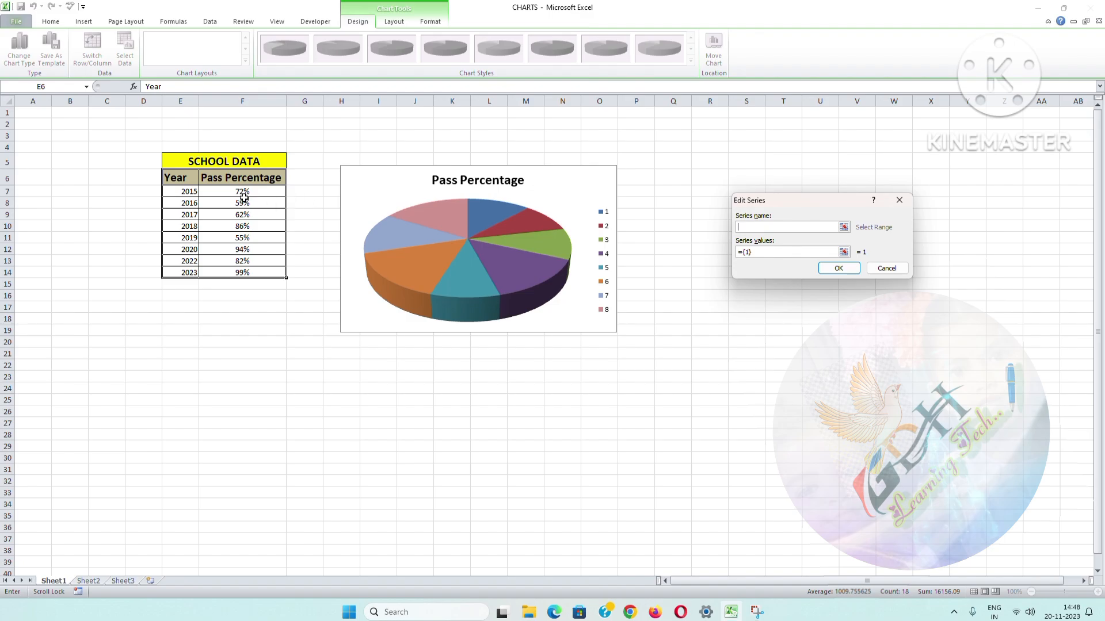
{"action": "left_click_drag", "start_coordinate": [229, 193], "coordinate": [233, 266]}
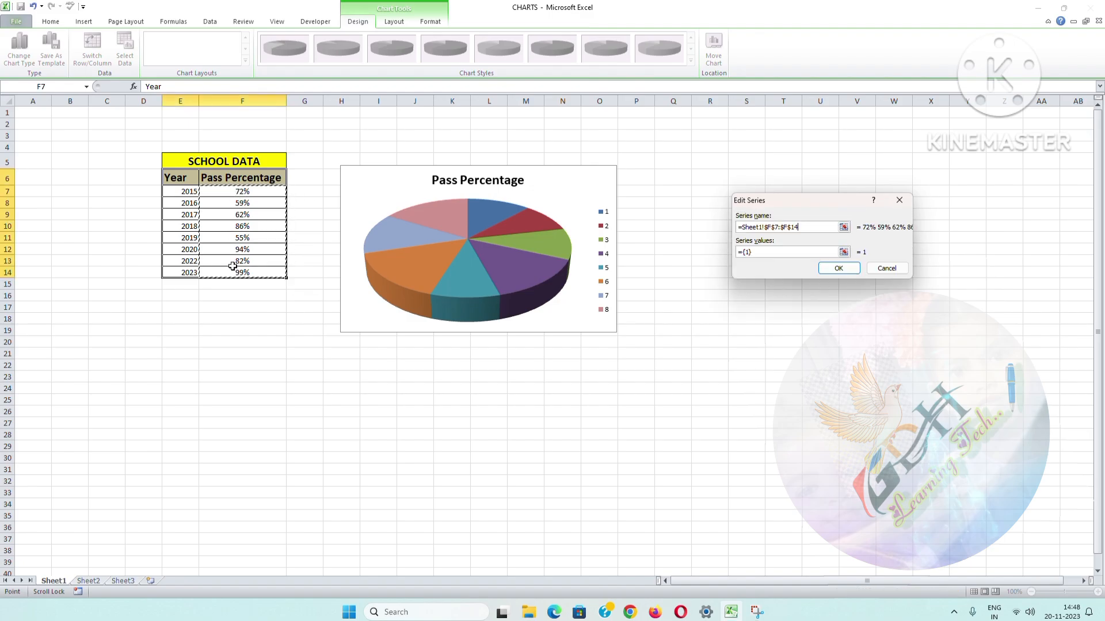
{"action": "left_click", "coordinate": [839, 268]}
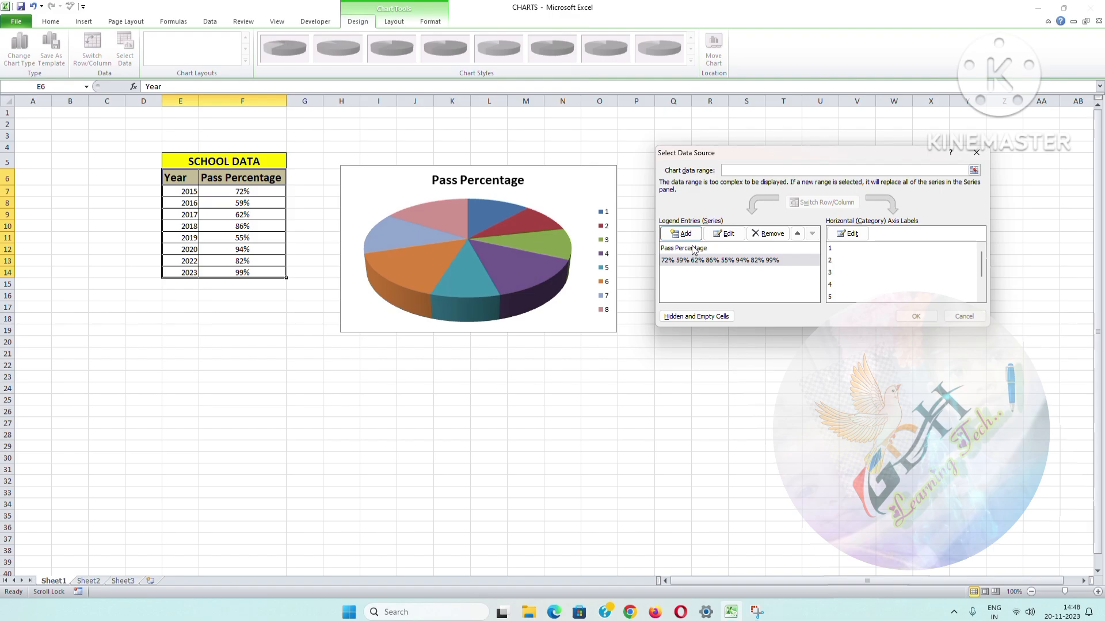
Step: Set the chart's category axis labels to the years in E7:E14 and apply the data source changes
{"action": "left_click", "coordinate": [859, 239]}
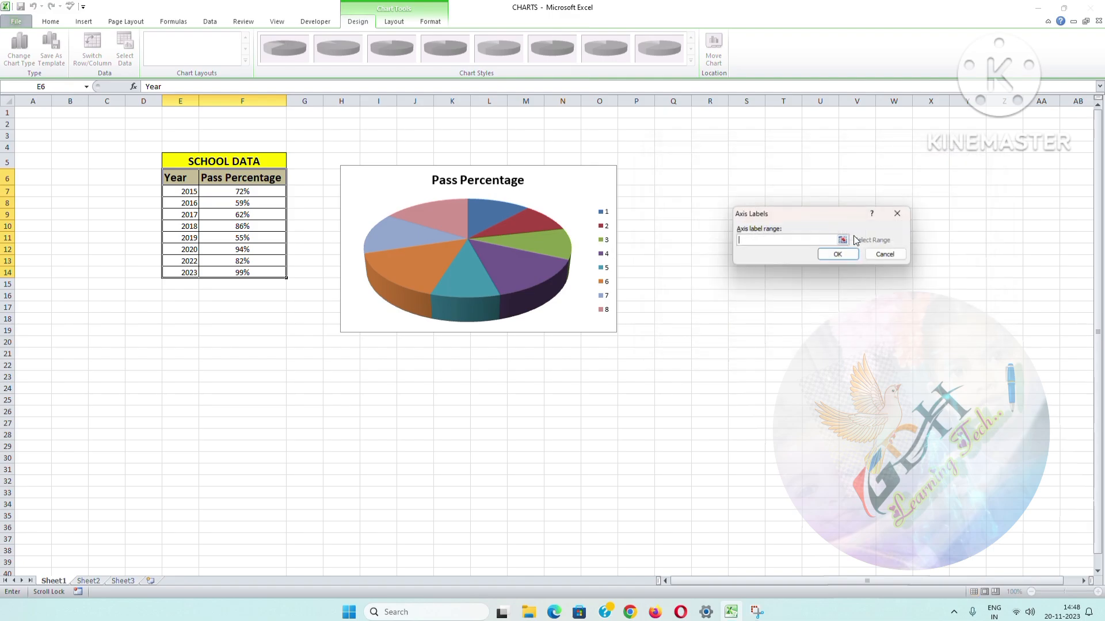
{"action": "left_click_drag", "start_coordinate": [178, 193], "coordinate": [188, 266]}
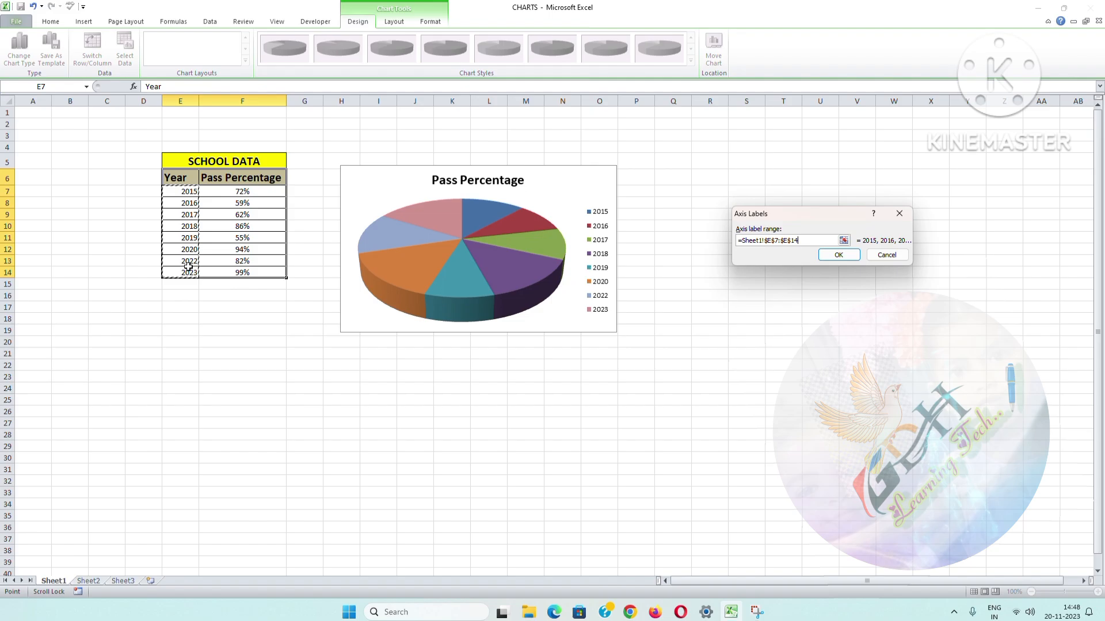
{"action": "left_click", "coordinate": [837, 256]}
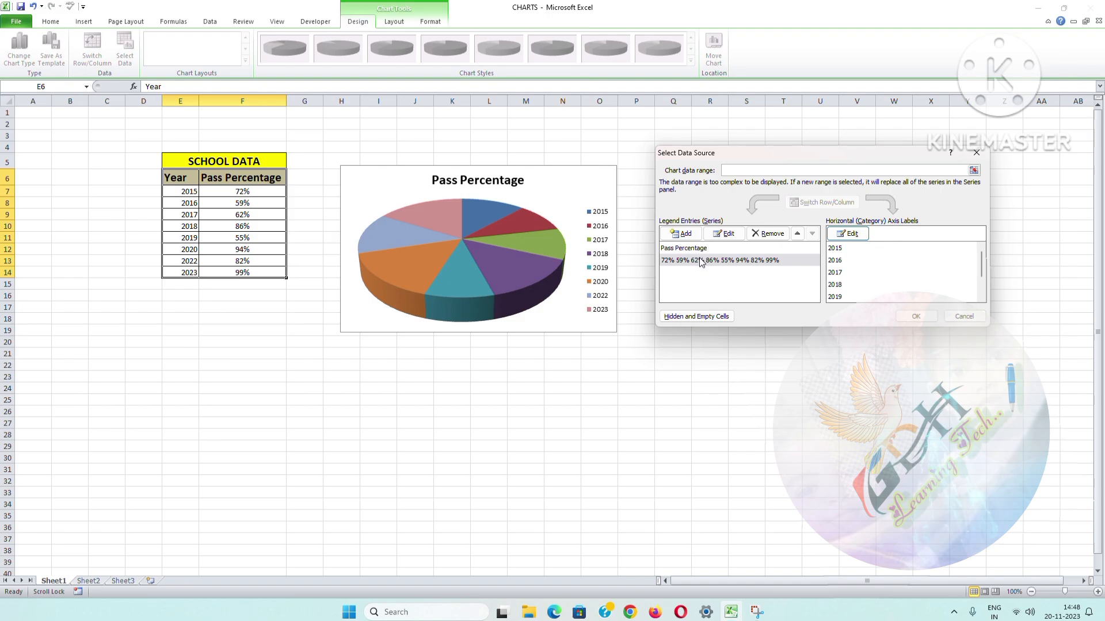
{"action": "left_click", "coordinate": [917, 316]}
Step: Add data labels to the slices of the Pass Percentage pie chart
{"action": "right_click", "coordinate": [476, 246]}
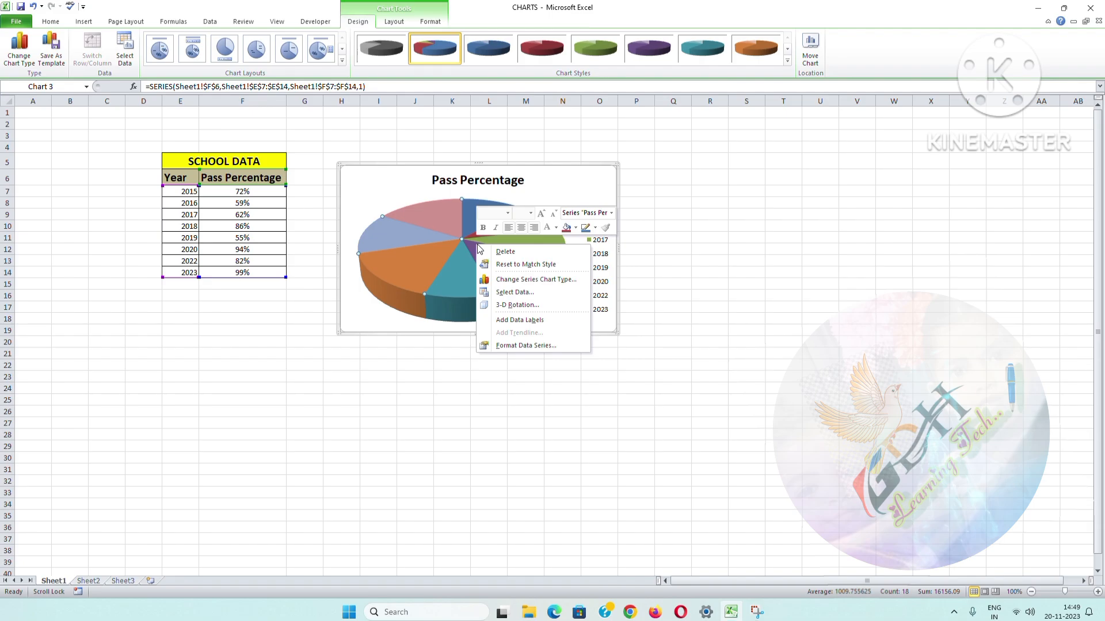
{"action": "left_click", "coordinate": [531, 319]}
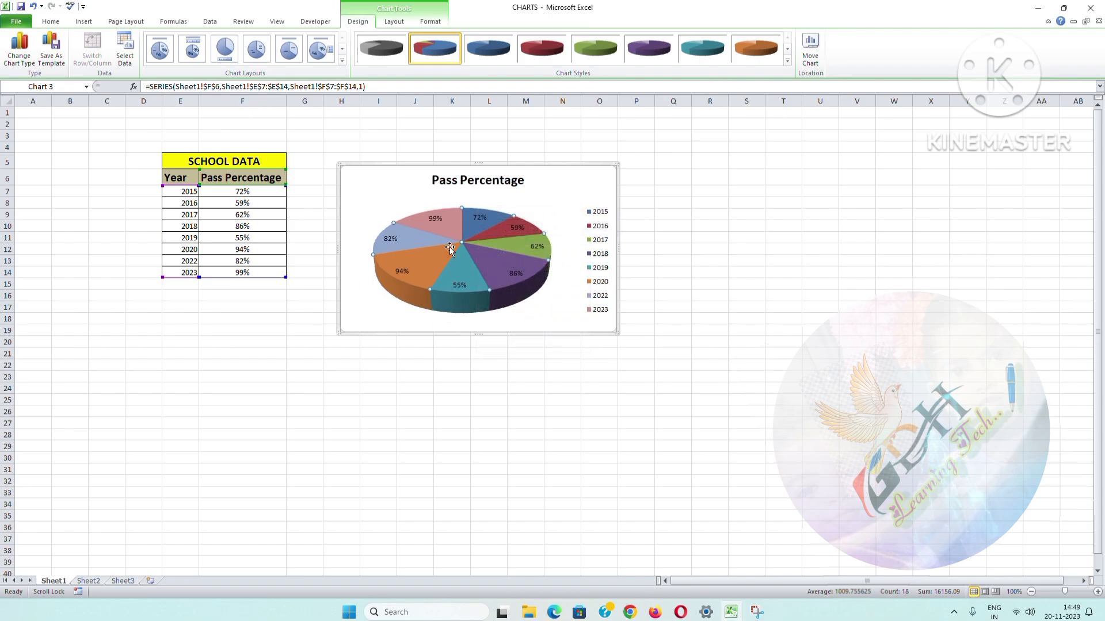
{"action": "right_click", "coordinate": [464, 250]}
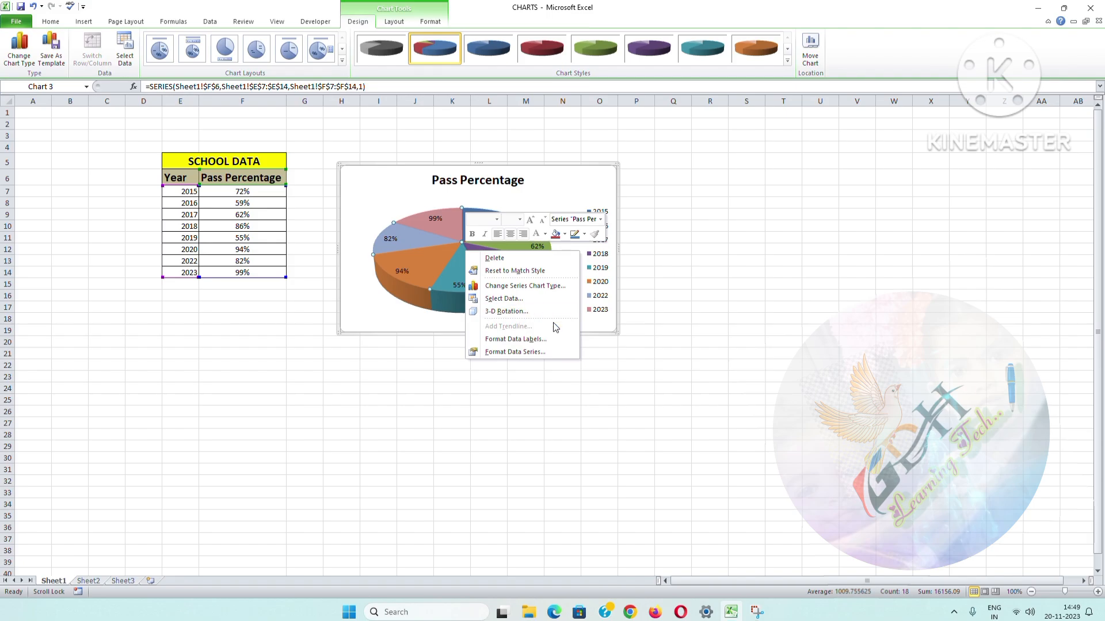
{"action": "key", "text": "Escape"}
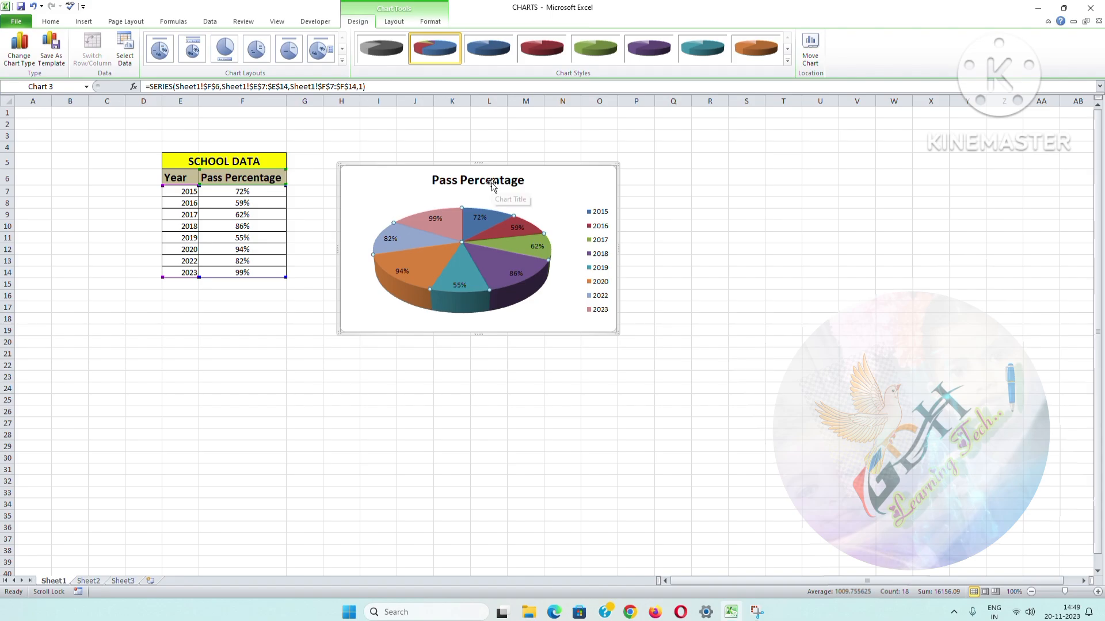
Step: Open the data point formatting and pull the 2018 slice out by about 38% and the 2023 slice by about 46%
{"action": "mouse_move", "coordinate": [490, 262]}
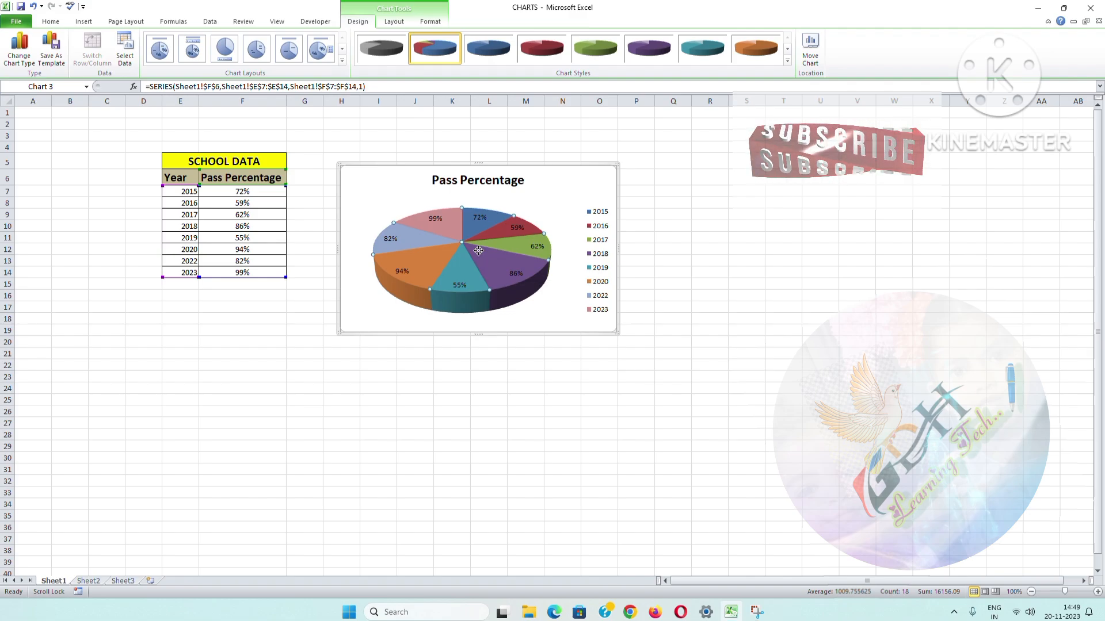
{"action": "double_click", "coordinate": [480, 256]}
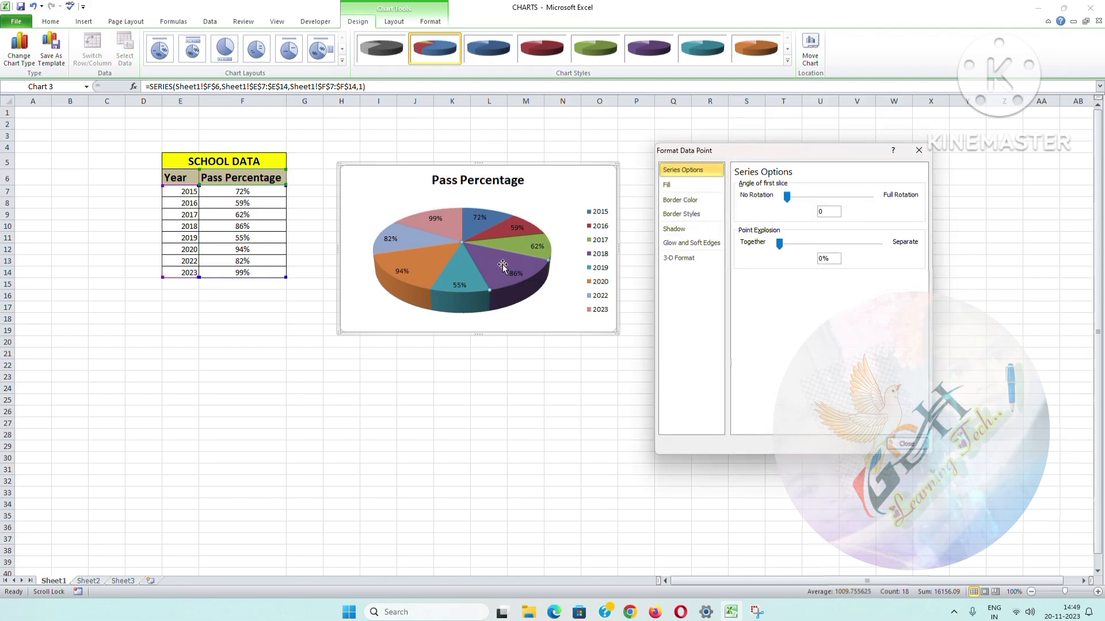
{"action": "left_click_drag", "start_coordinate": [502, 266], "coordinate": [522, 292]}
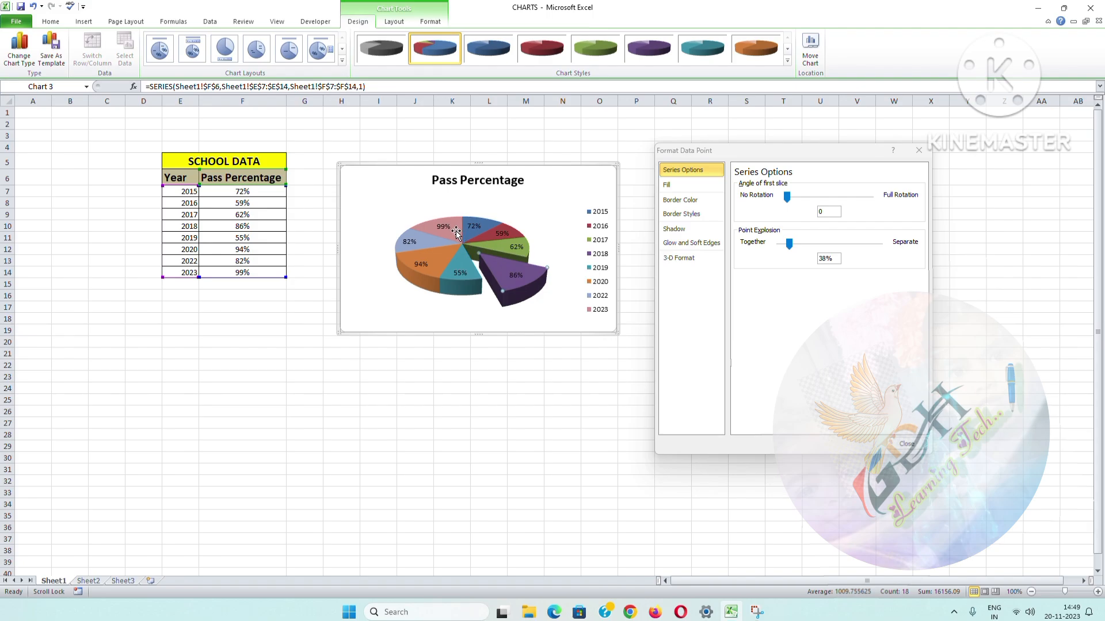
{"action": "left_click", "coordinate": [456, 236]}
{"action": "left_click_drag", "start_coordinate": [456, 236], "coordinate": [447, 218]}
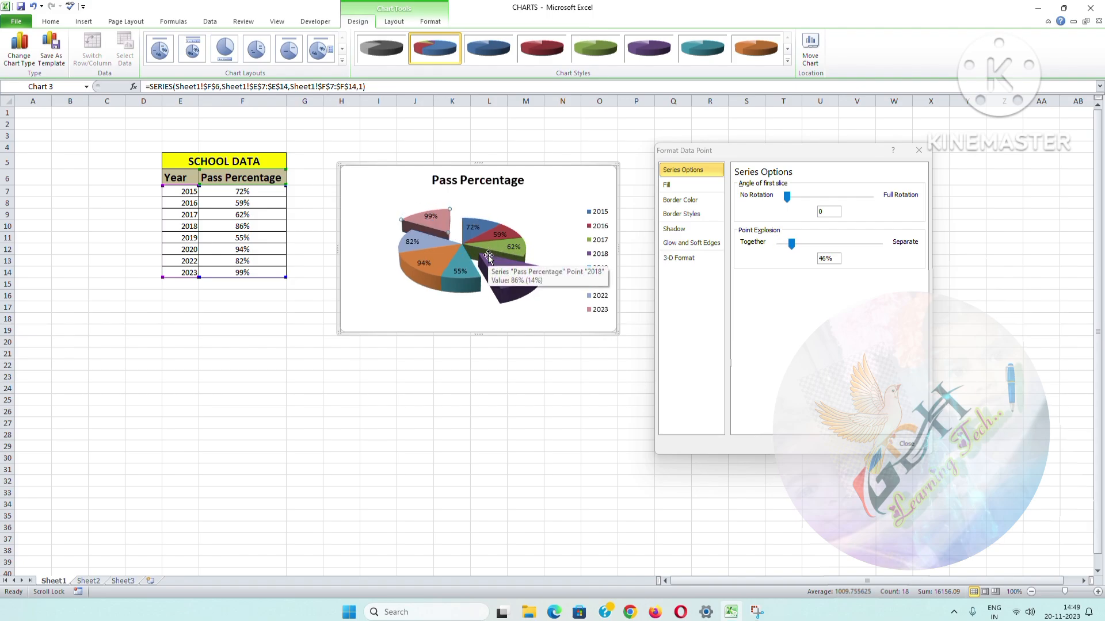
Step: Rotate the pie chart by setting the angle of the first slice to 100
{"action": "left_click", "coordinate": [800, 197]}
{"action": "left_click", "coordinate": [809, 197]}
{"action": "left_click", "coordinate": [821, 198]}
{"action": "left_click", "coordinate": [830, 199]}
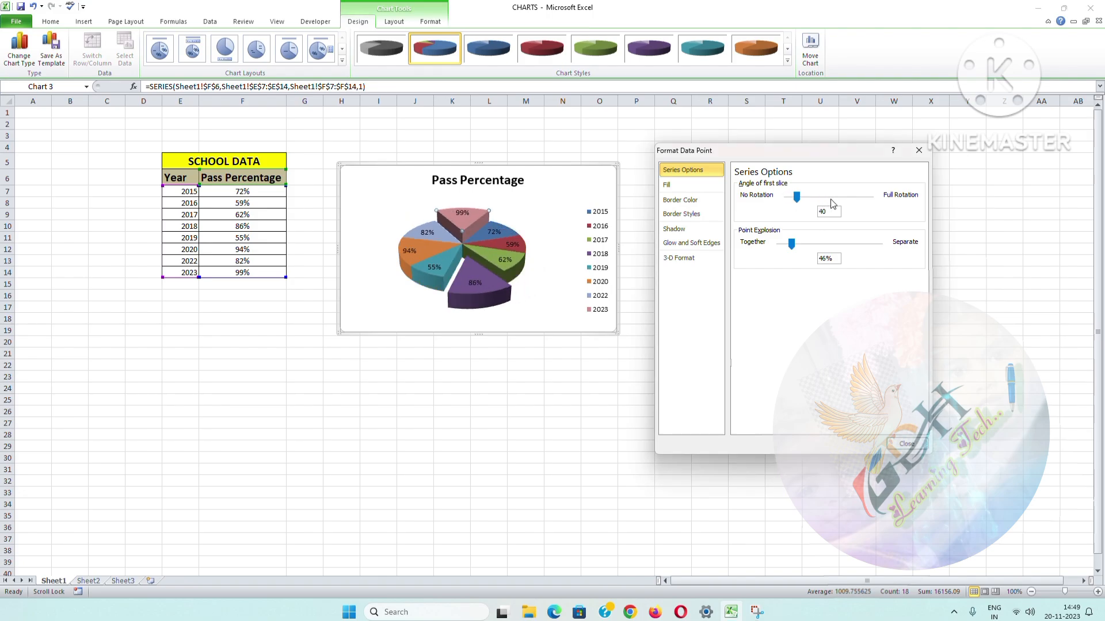
{"action": "left_click", "coordinate": [830, 202]}
{"action": "left_click", "coordinate": [844, 205]}
{"action": "left_click", "coordinate": [845, 205]}
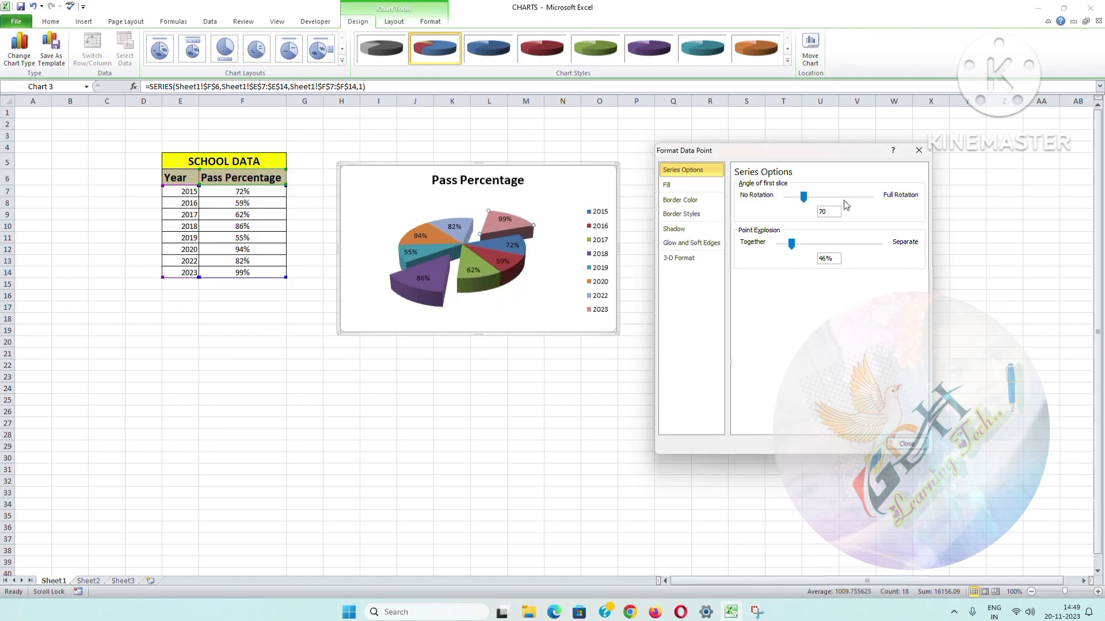
{"action": "left_click", "coordinate": [845, 201]}
{"action": "left_click", "coordinate": [848, 199]}
{"action": "left_click", "coordinate": [849, 198]}
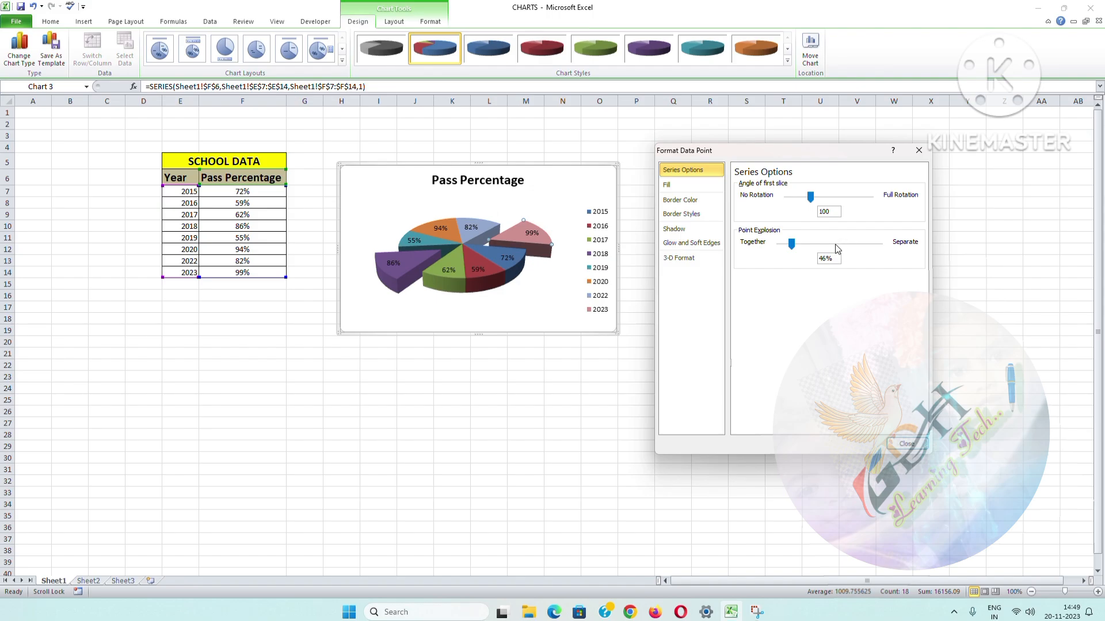
Step: Rejoin the 2023 and 2018 slices with the pie by setting each one's point explosion to 0%
{"action": "left_click", "coordinate": [517, 239]}
{"action": "left_click_drag", "start_coordinate": [494, 242], "coordinate": [493, 243]}
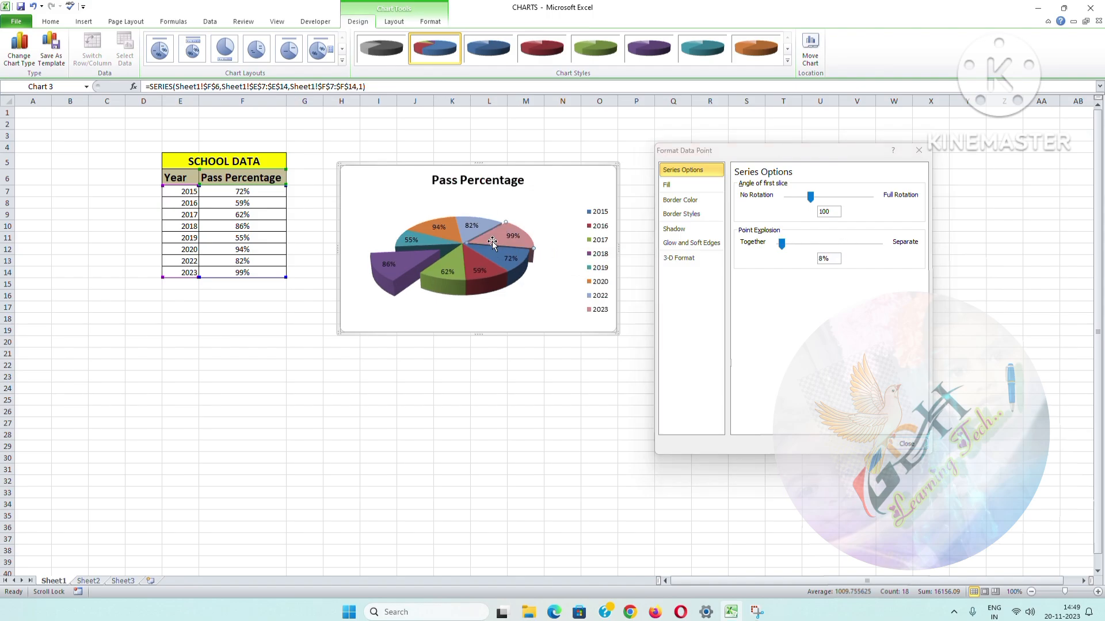
{"action": "left_click_drag", "start_coordinate": [783, 246], "coordinate": [769, 247]}
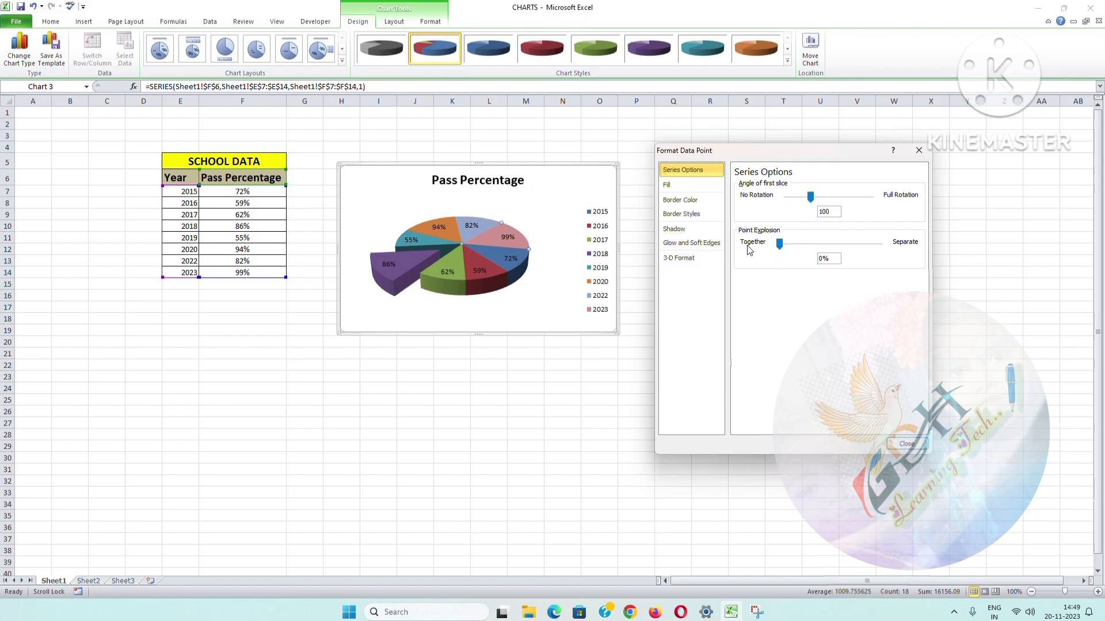
{"action": "left_click", "coordinate": [426, 261]}
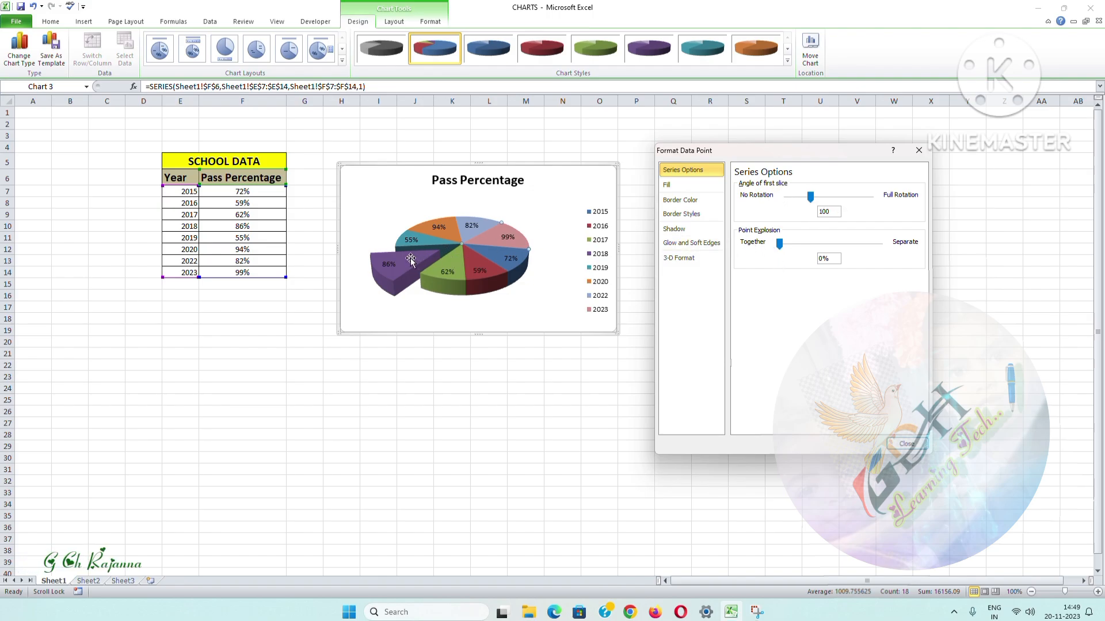
{"action": "left_click_drag", "start_coordinate": [789, 244], "coordinate": [772, 247]}
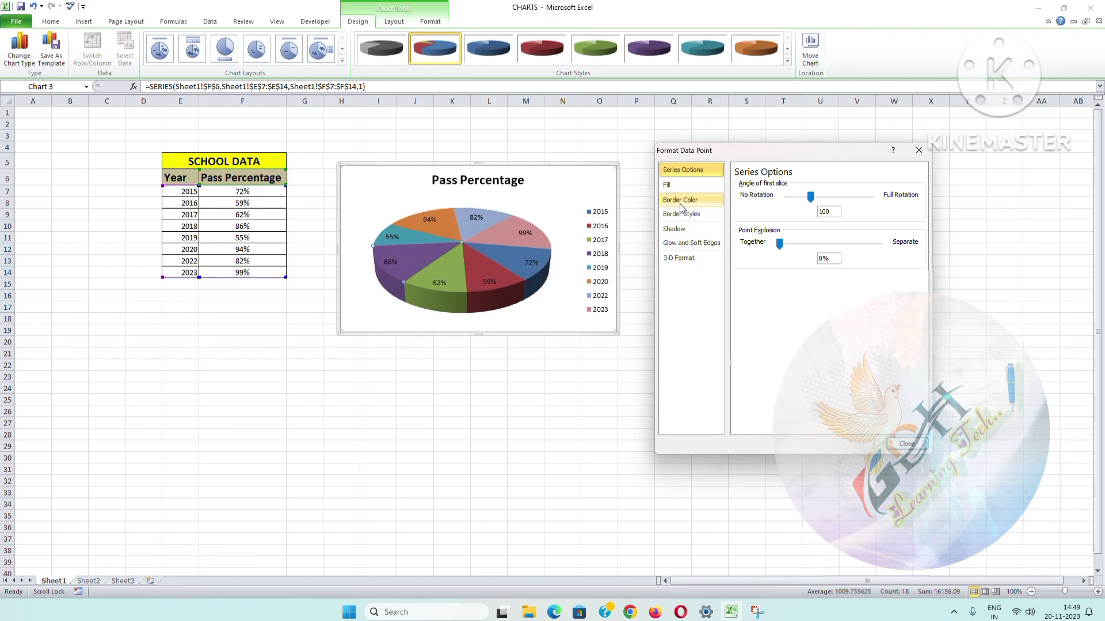
Step: Try No fill on the 2018 slice and restore its Automatic fill
{"action": "left_click", "coordinate": [670, 185]}
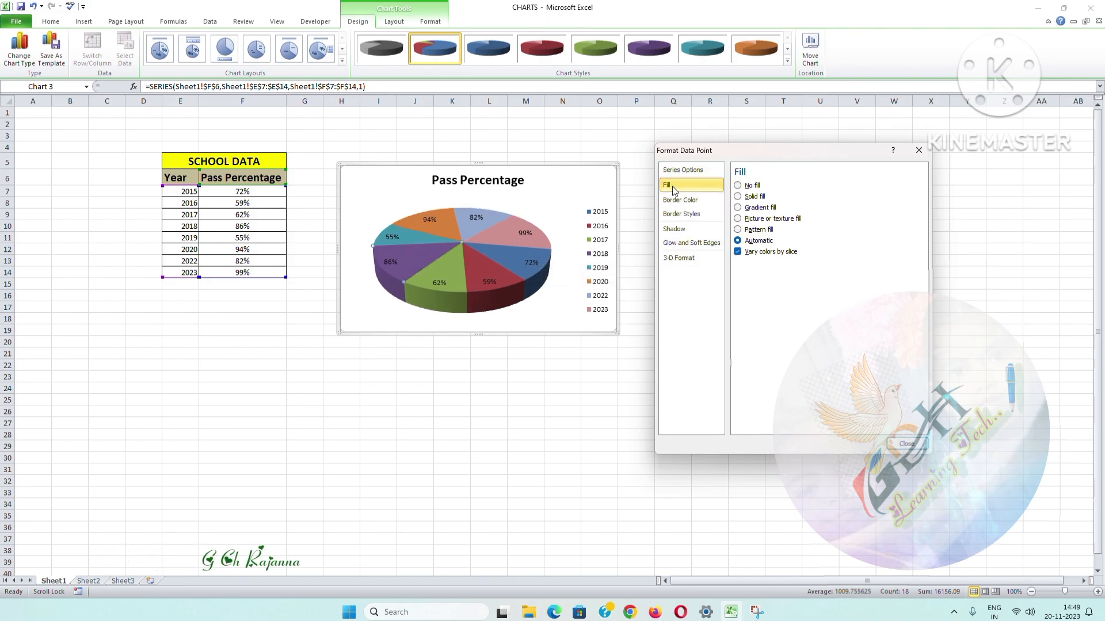
{"action": "left_click", "coordinate": [739, 186]}
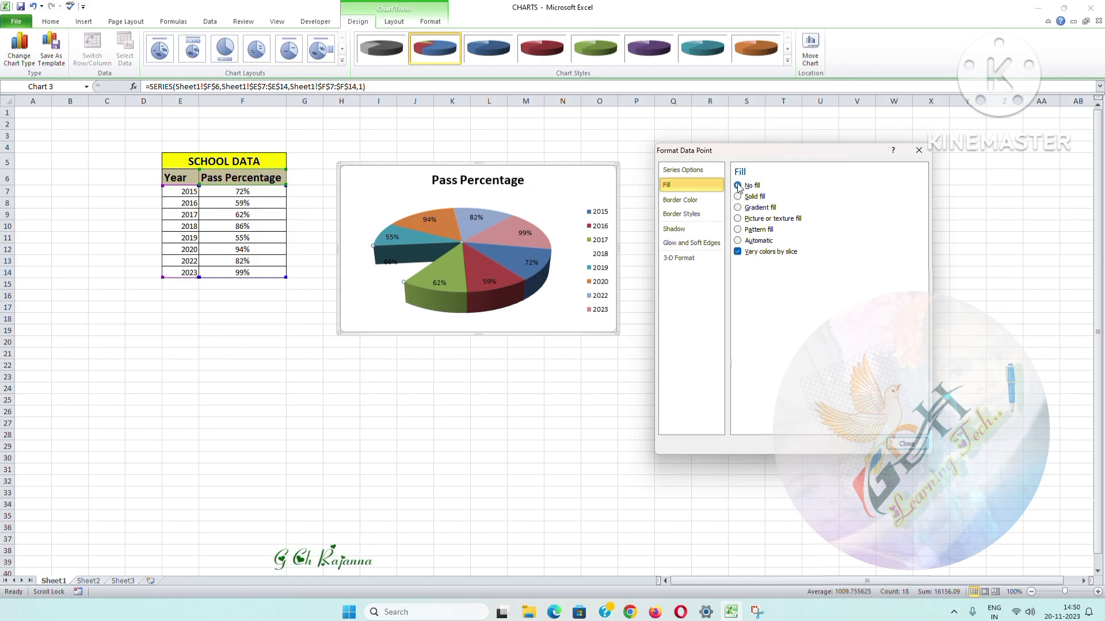
{"action": "left_click", "coordinate": [738, 241]}
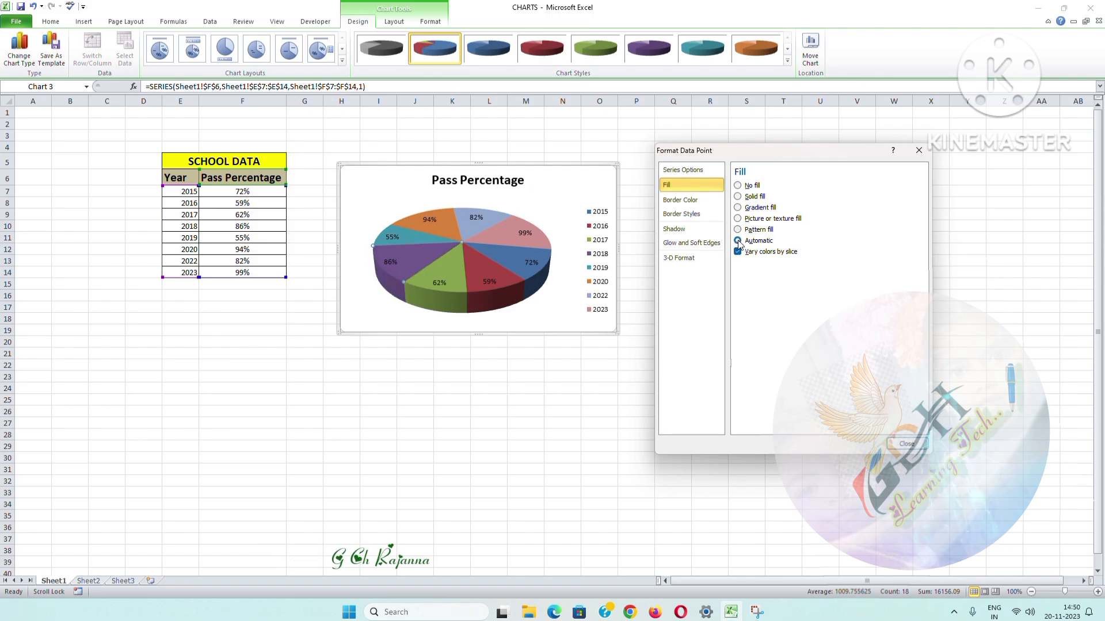
Step: Try different pattern fills on the 2018 slice and restore its Automatic fill
{"action": "left_click", "coordinate": [738, 229]}
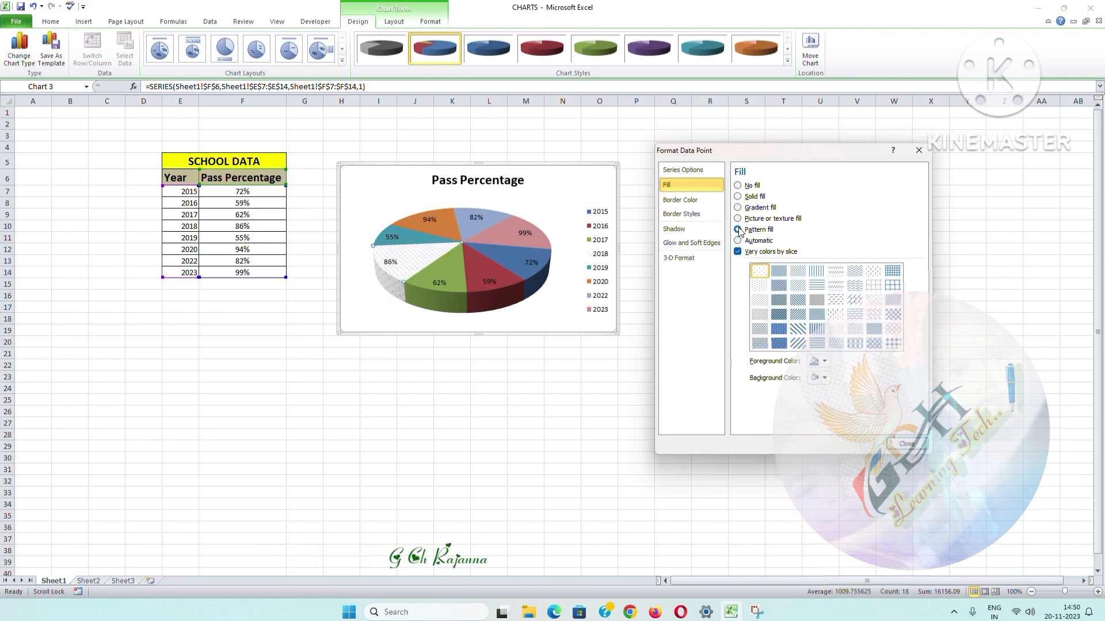
{"action": "left_click", "coordinate": [838, 300]}
{"action": "left_click", "coordinate": [839, 287]}
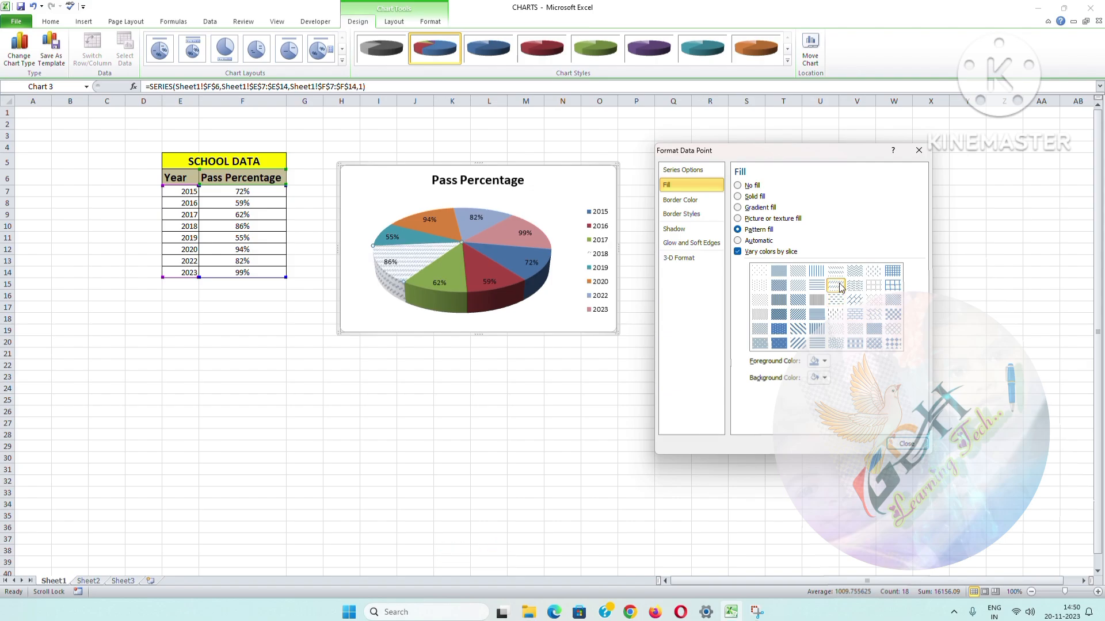
{"action": "left_click", "coordinate": [759, 270]}
{"action": "left_click", "coordinate": [837, 299]}
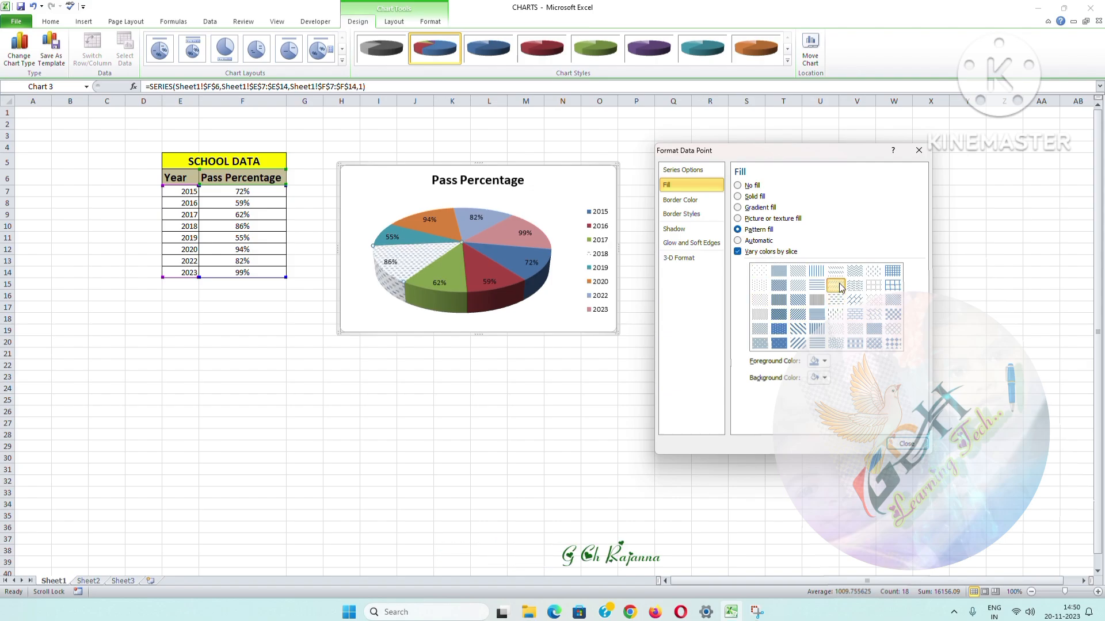
{"action": "left_click", "coordinate": [840, 287]}
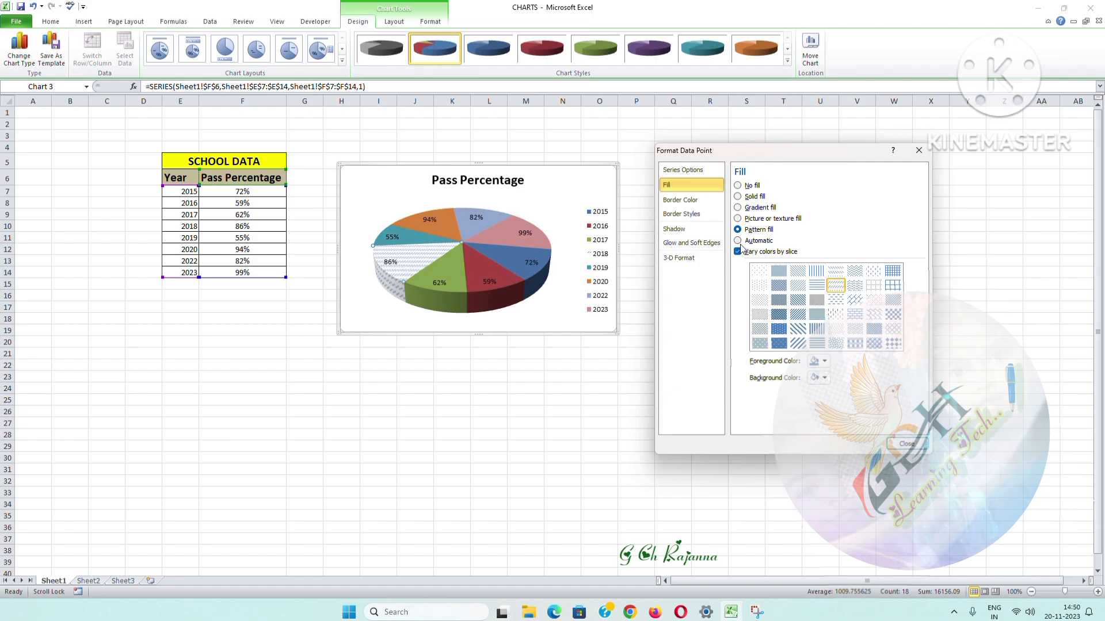
{"action": "left_click", "coordinate": [739, 230]}
{"action": "left_click", "coordinate": [837, 299]}
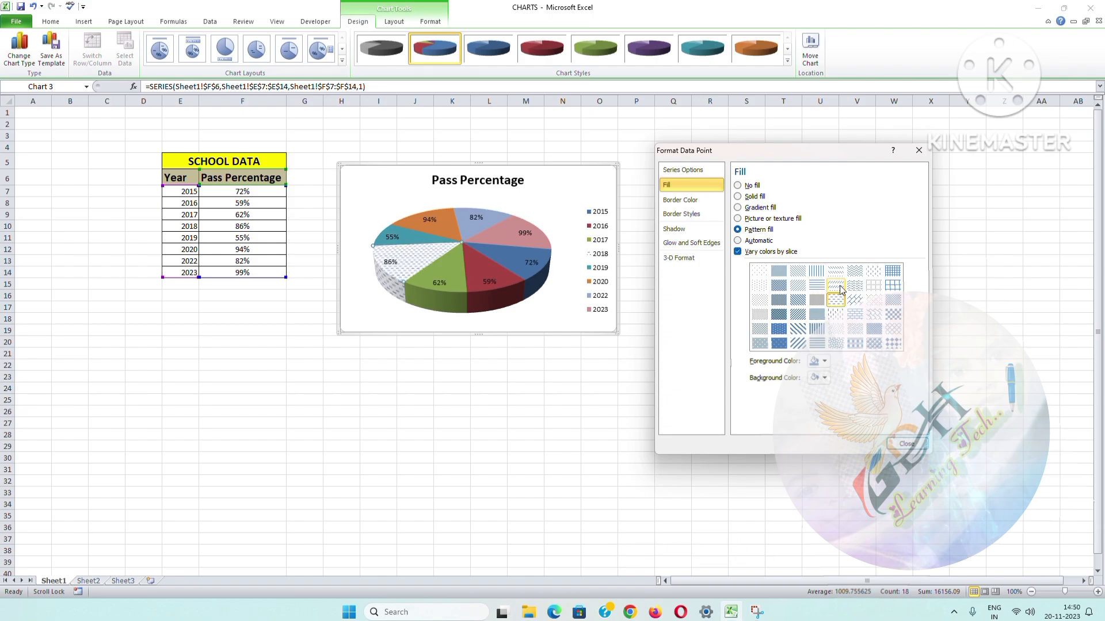
{"action": "left_click", "coordinate": [840, 287]}
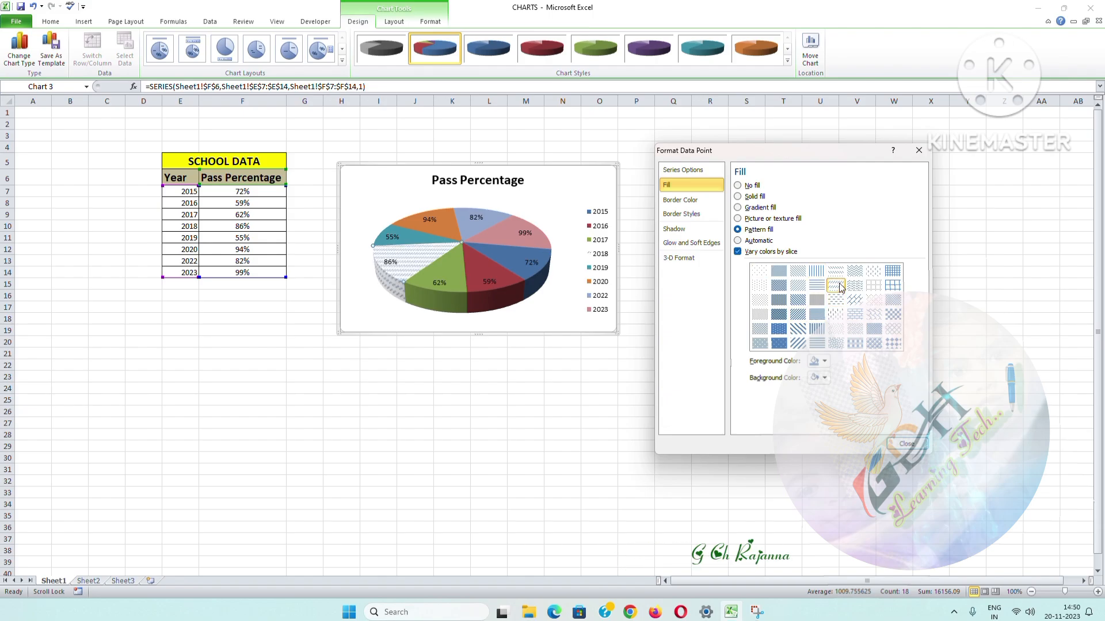
{"action": "left_click", "coordinate": [739, 243]}
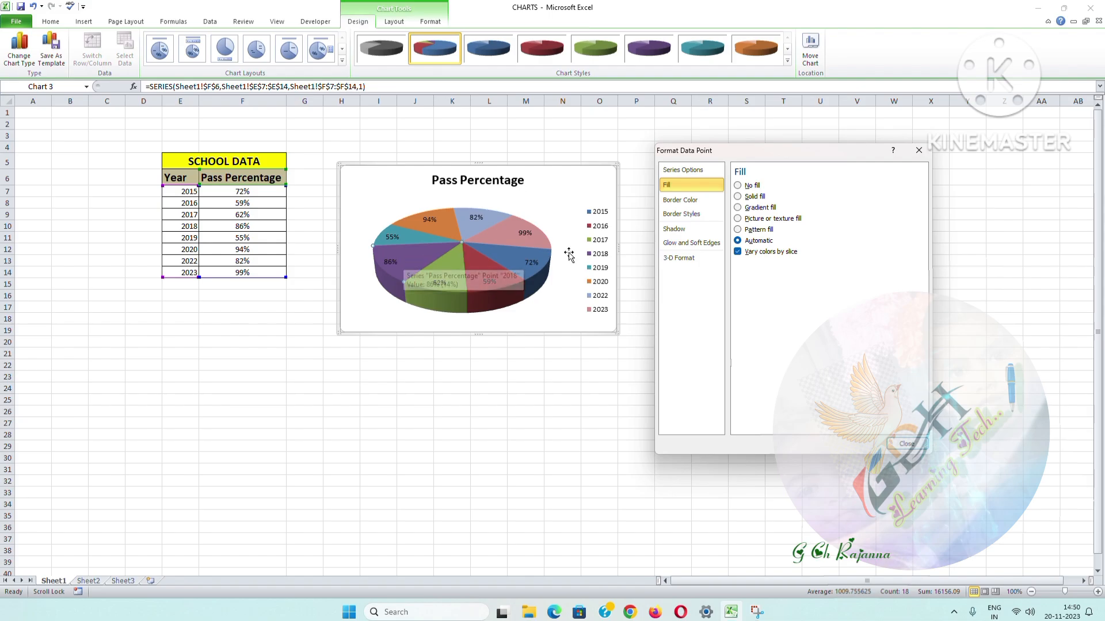
Step: Give the 2018 slice a blue fill and close its formatting options
{"action": "left_click", "coordinate": [737, 208]}
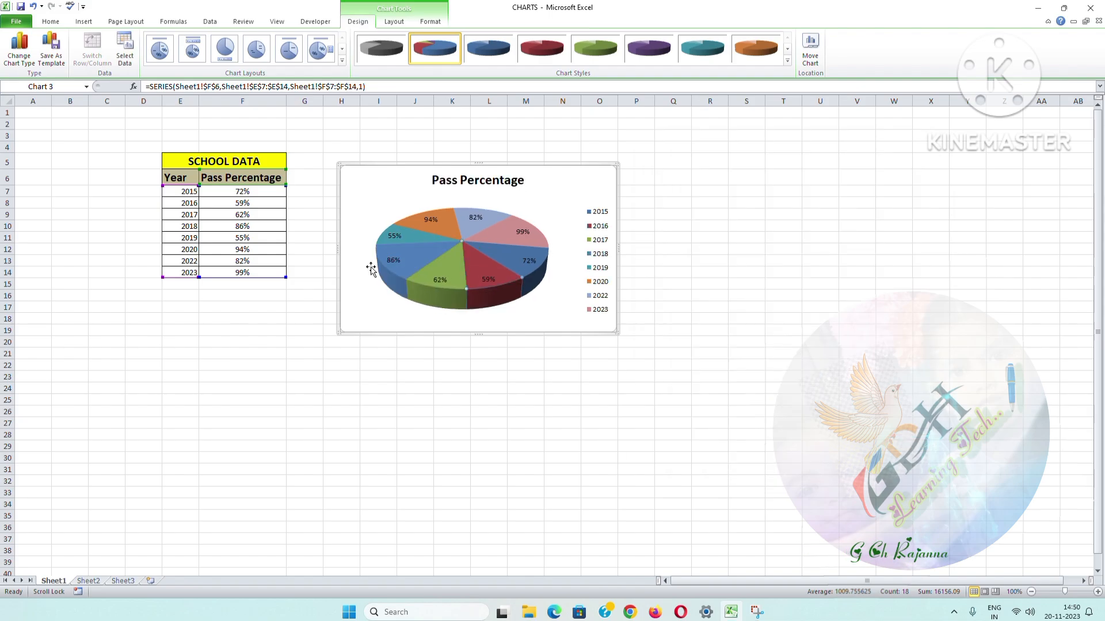
{"action": "right_click", "coordinate": [551, 213]}
{"action": "key", "text": "Escape"}
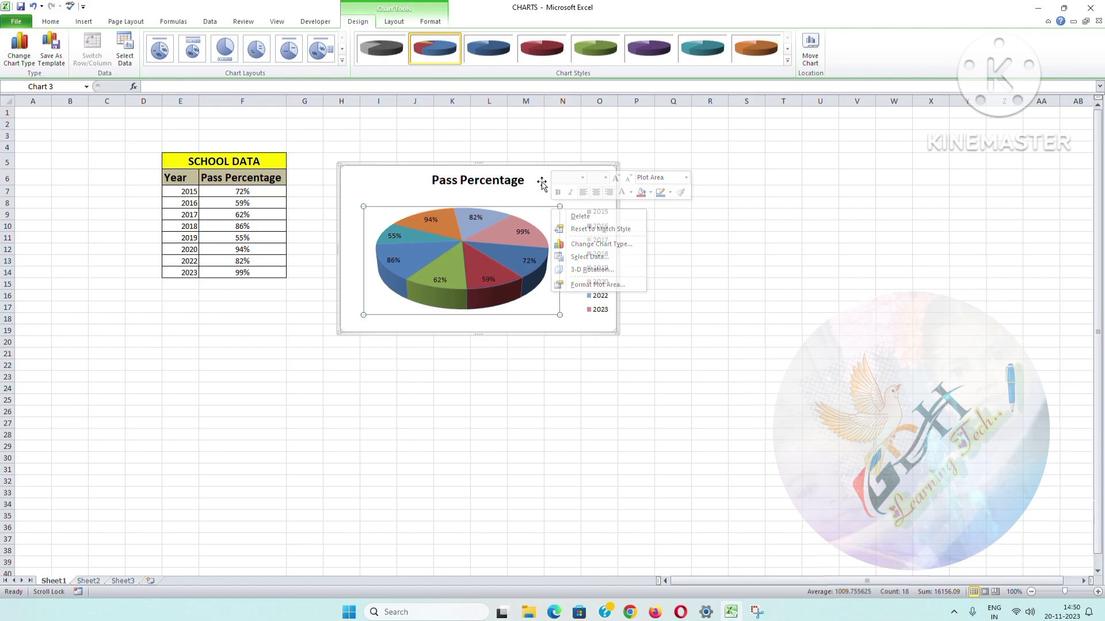
{"action": "right_click", "coordinate": [566, 186]}
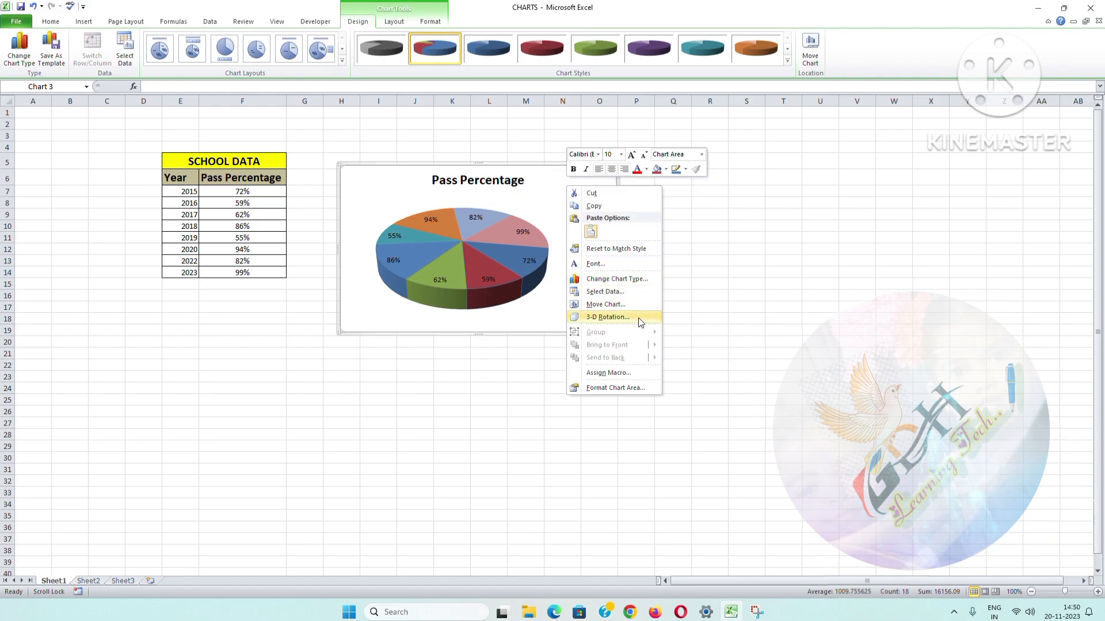
{"action": "left_click", "coordinate": [636, 283]}
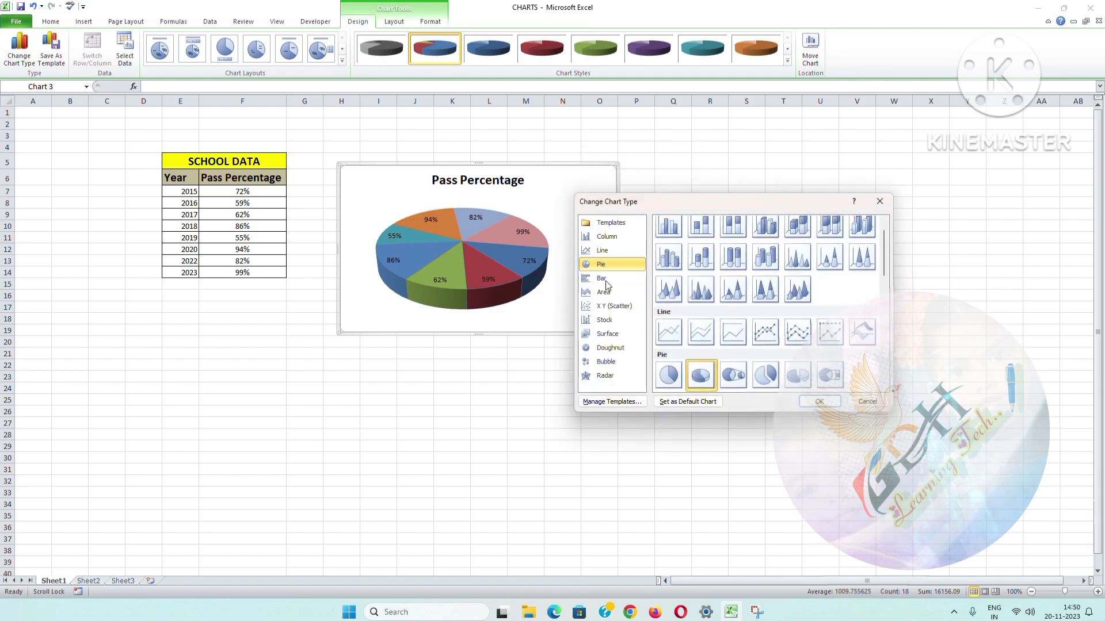
{"action": "left_click_drag", "start_coordinate": [695, 197], "coordinate": [768, 171]}
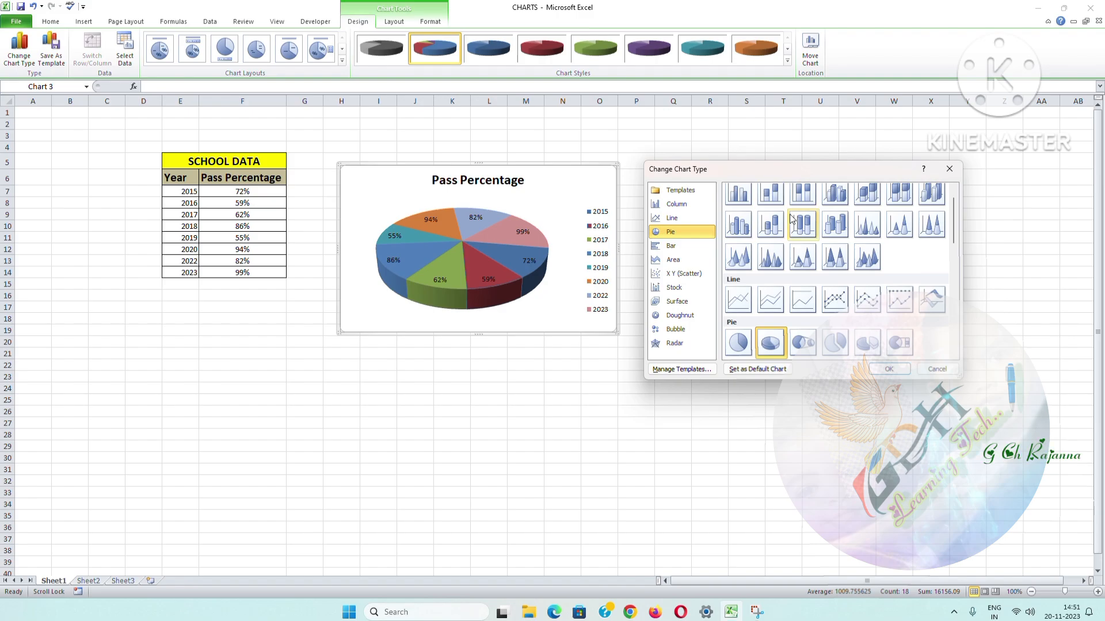
{"action": "left_click", "coordinate": [949, 174]}
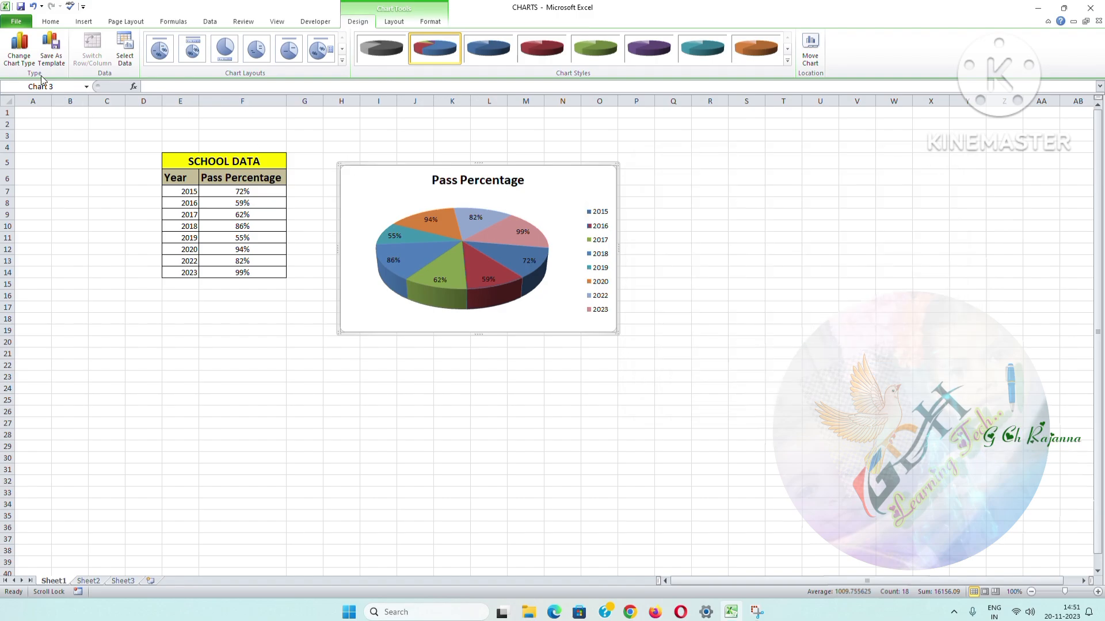
Step: Browse the column, pie and bar chart types and change the pie chart to a 2-D Clustered Column chart
{"action": "left_click", "coordinate": [23, 64]}
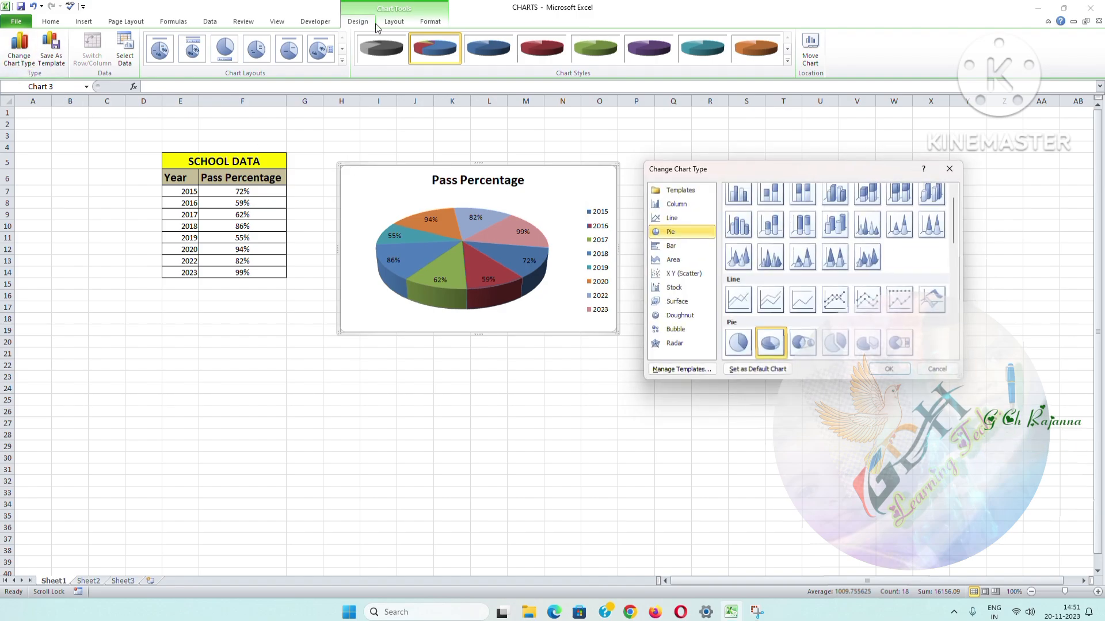
{"action": "left_click", "coordinate": [681, 207]}
{"action": "left_click", "coordinate": [679, 231]}
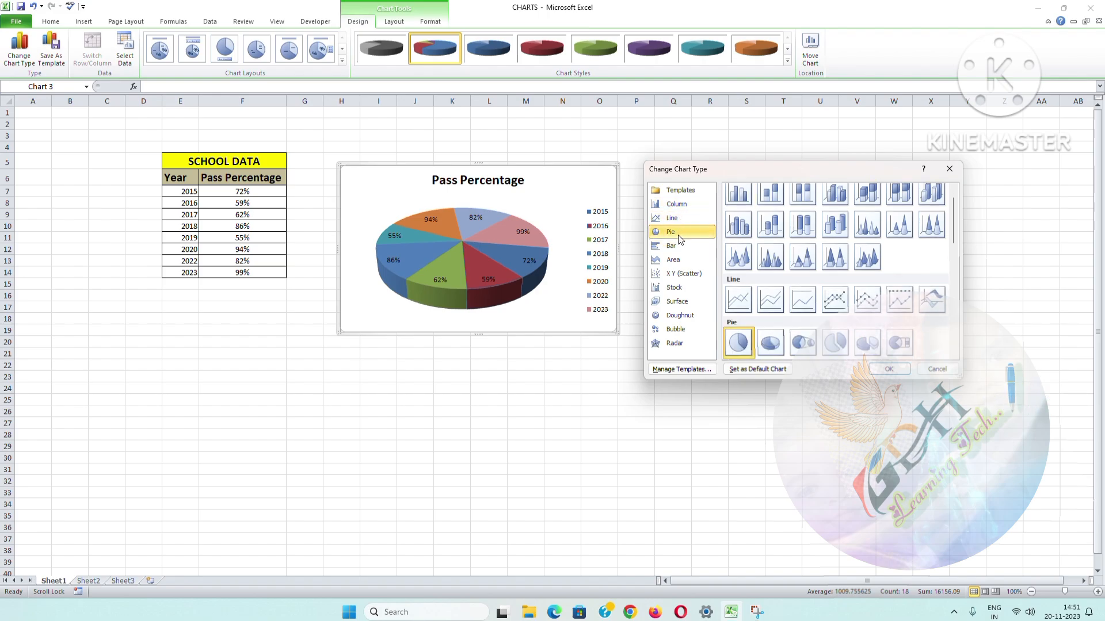
{"action": "left_click", "coordinate": [677, 247]}
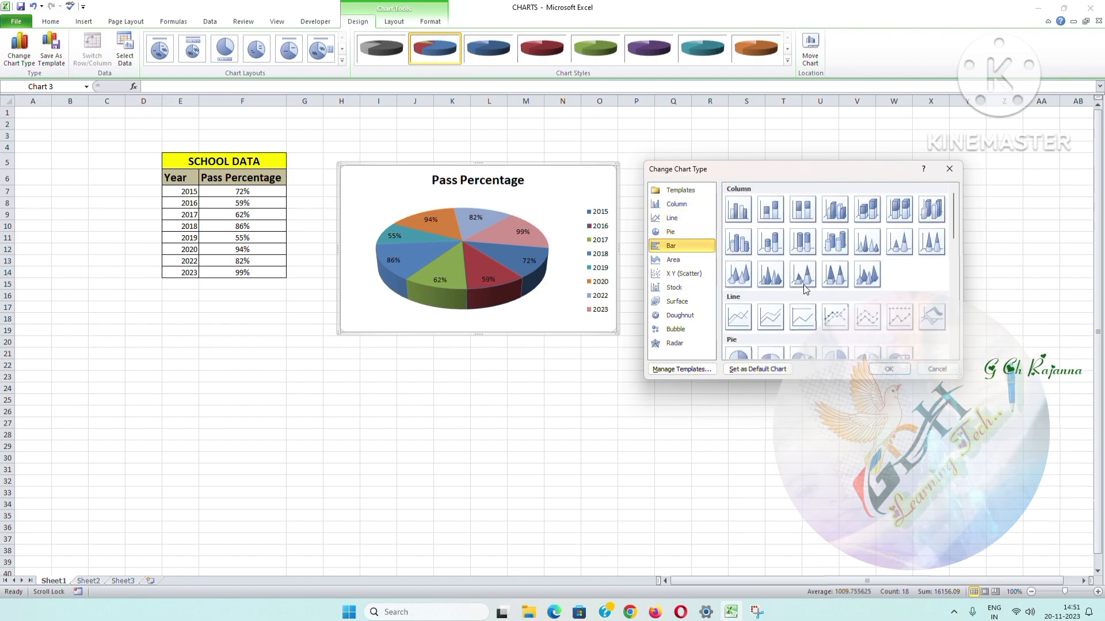
{"action": "left_click", "coordinate": [738, 209]}
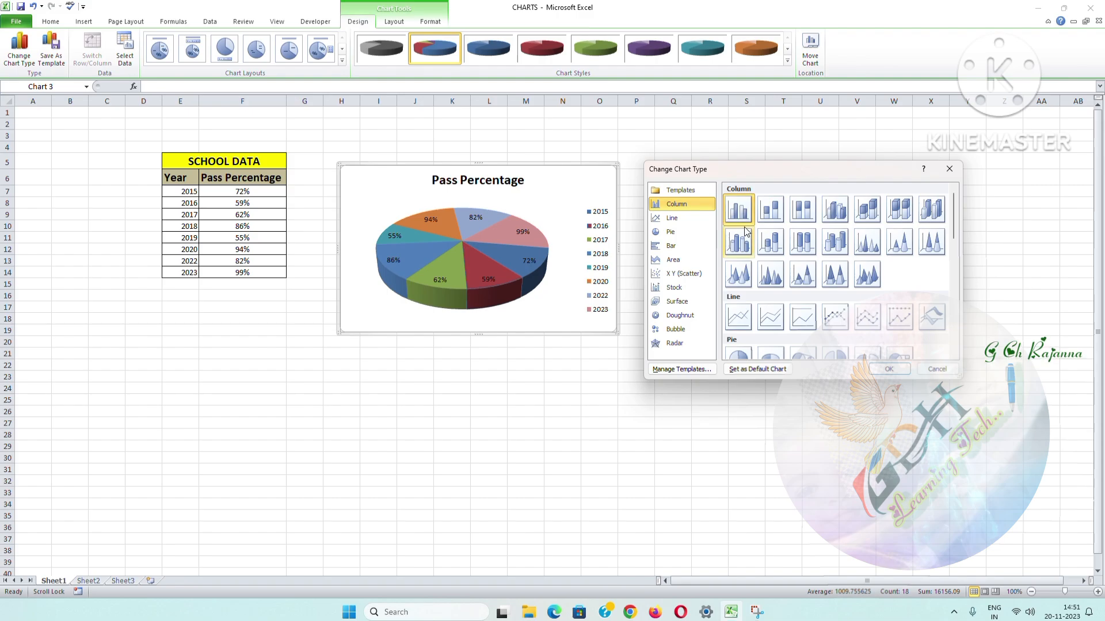
{"action": "left_click", "coordinate": [889, 370]}
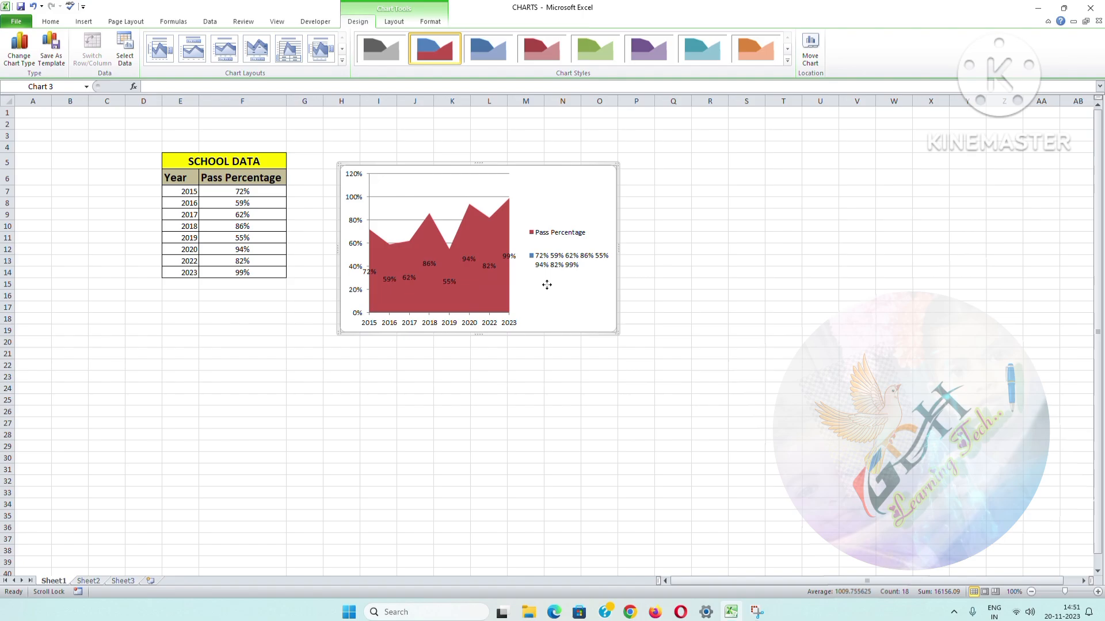
Step: Change the area chart to a basic 2-D Pie chart
{"action": "right_click", "coordinate": [546, 285]}
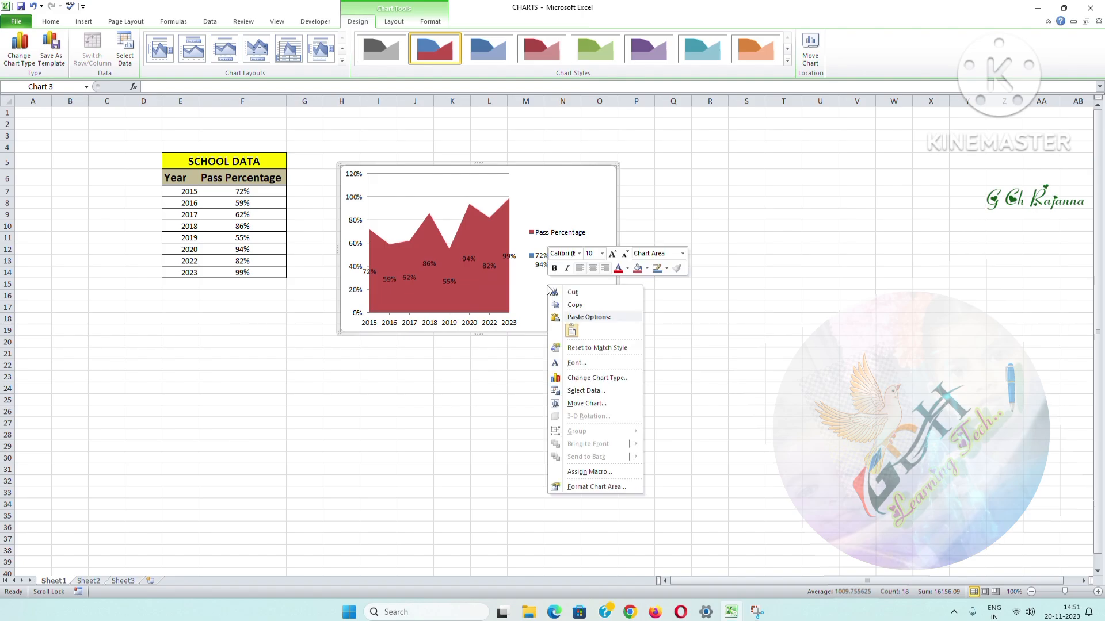
{"action": "left_click", "coordinate": [594, 383]}
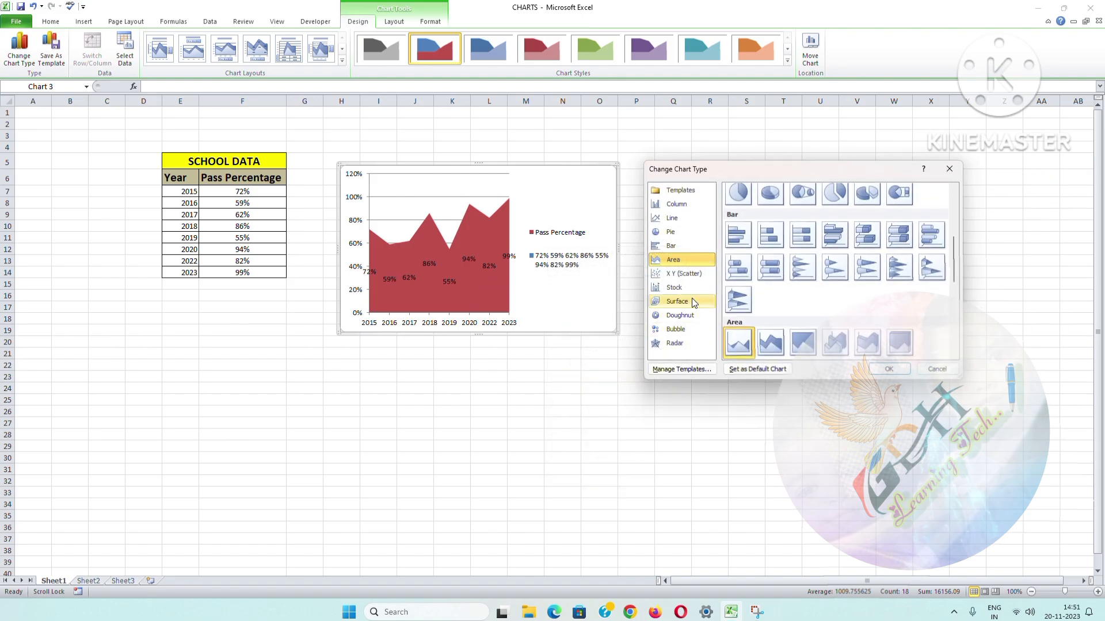
{"action": "scroll", "coordinate": [736, 270], "scroll_direction": "up", "scroll_amount": 5}
{"action": "left_click", "coordinate": [737, 290]}
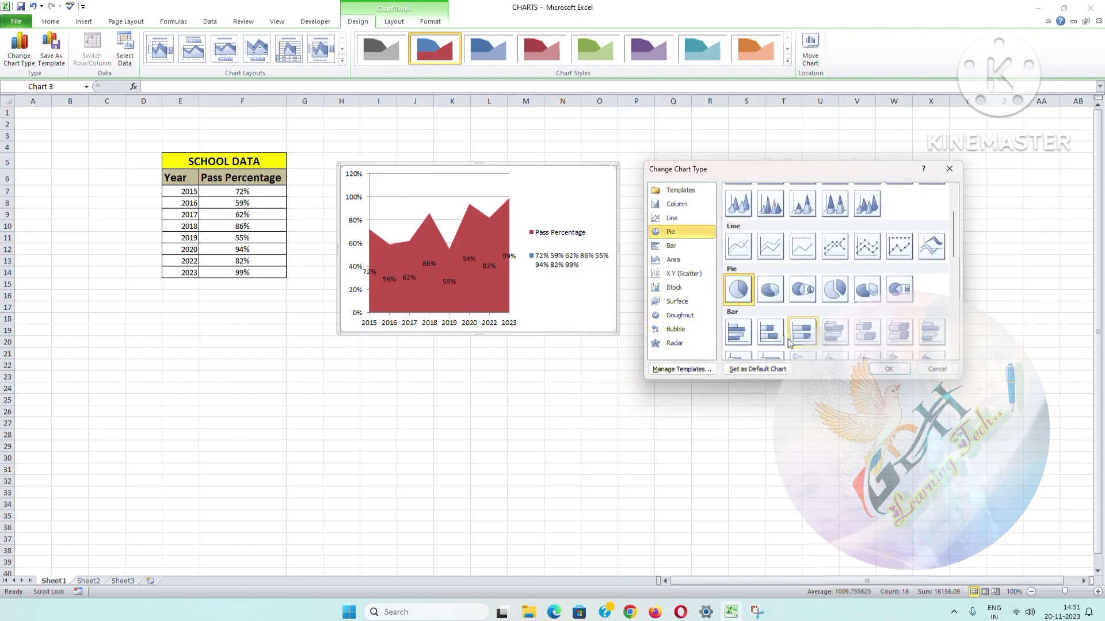
{"action": "left_click", "coordinate": [889, 369]}
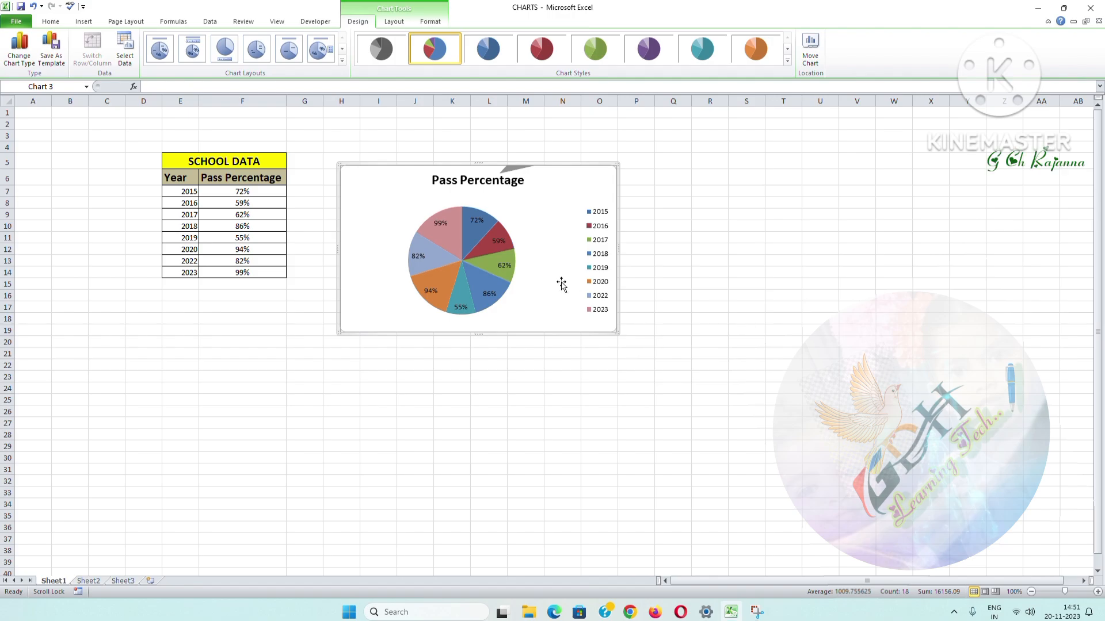
Step: Try the red, green and orange chart styles on the pie and reapply the multicoloured style
{"action": "left_click", "coordinate": [481, 254]}
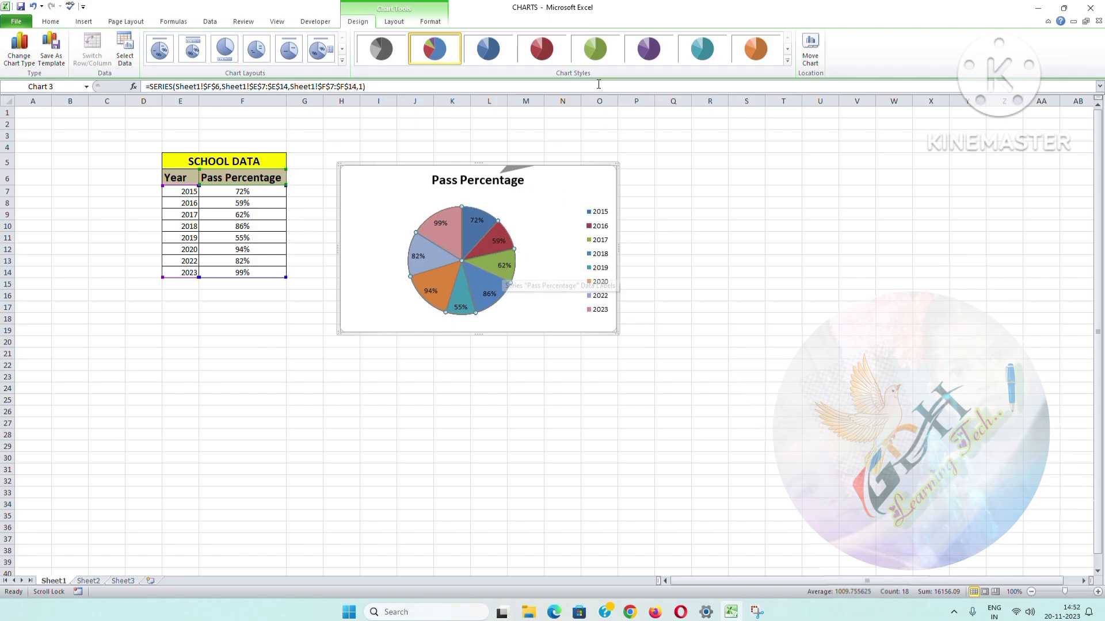
{"action": "left_click", "coordinate": [541, 52]}
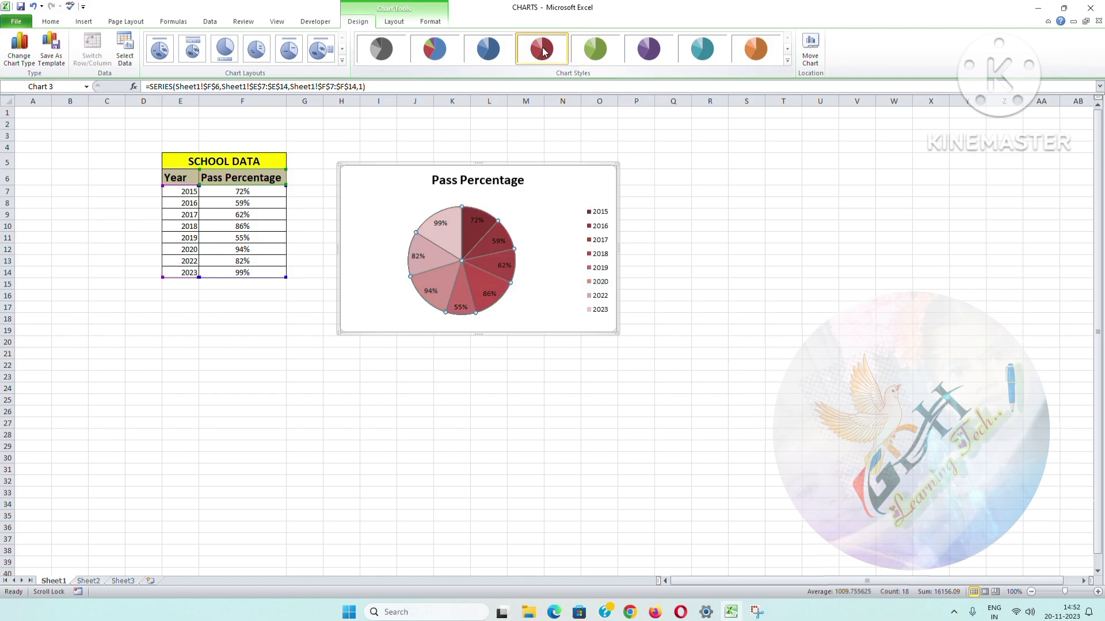
{"action": "left_click", "coordinate": [598, 54]}
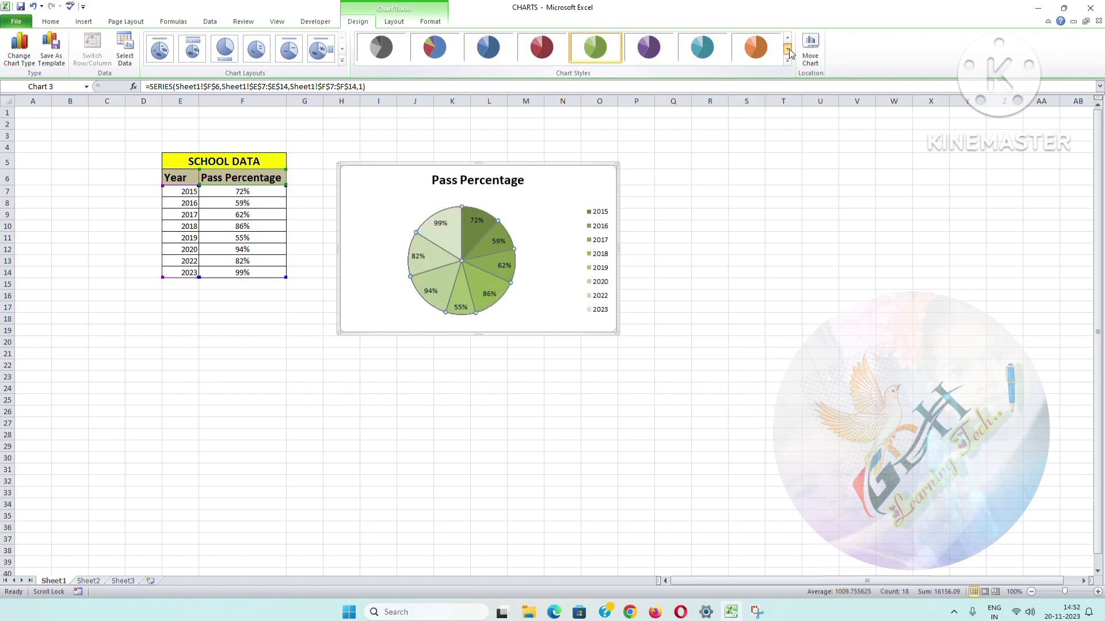
{"action": "left_click", "coordinate": [753, 50]}
{"action": "left_click", "coordinate": [434, 49]}
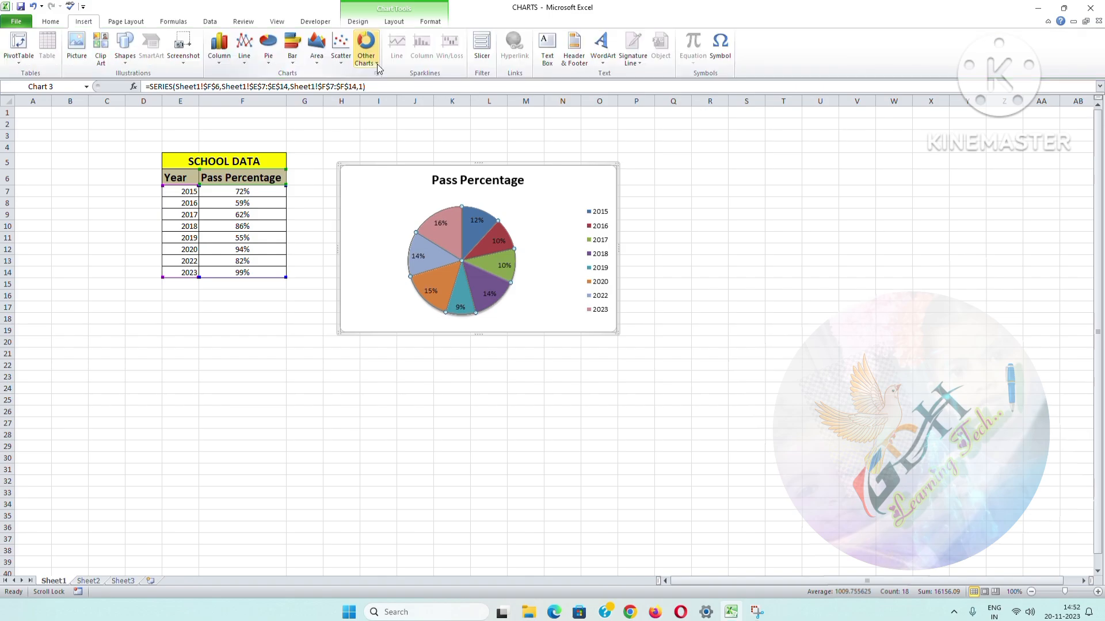
Step: Convert the pie chart to a 3-D Surface chart
{"action": "left_click", "coordinate": [376, 65]}
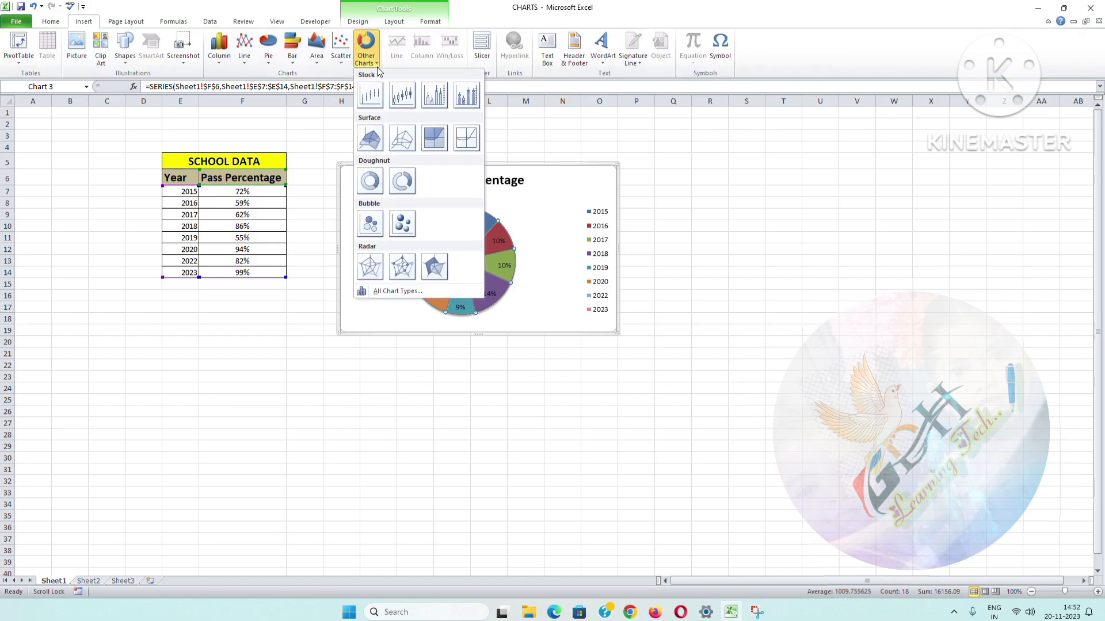
{"action": "left_click", "coordinate": [375, 137]}
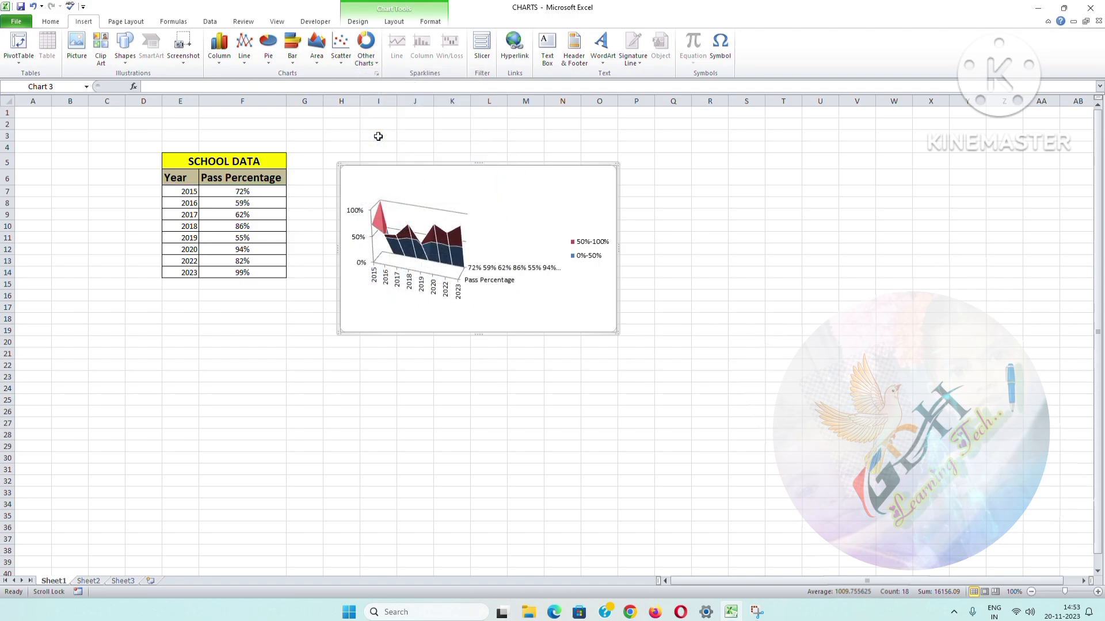
{"action": "left_click", "coordinate": [374, 64]}
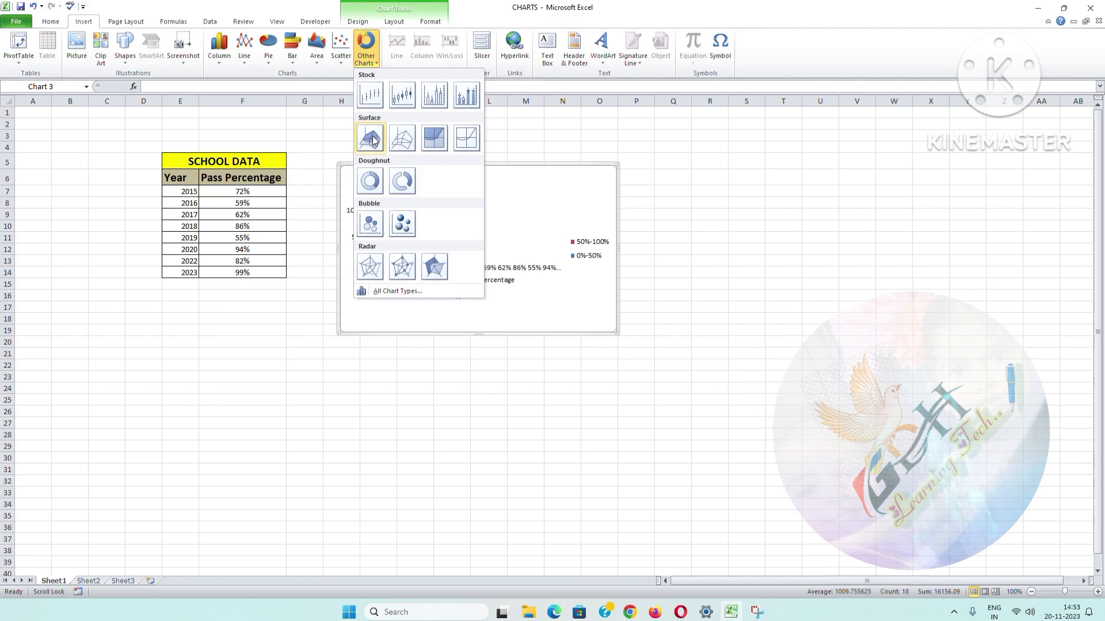
Step: Browse the area chart types, change the chart to a line chart with markers and deselect it
{"action": "left_click", "coordinate": [316, 63]}
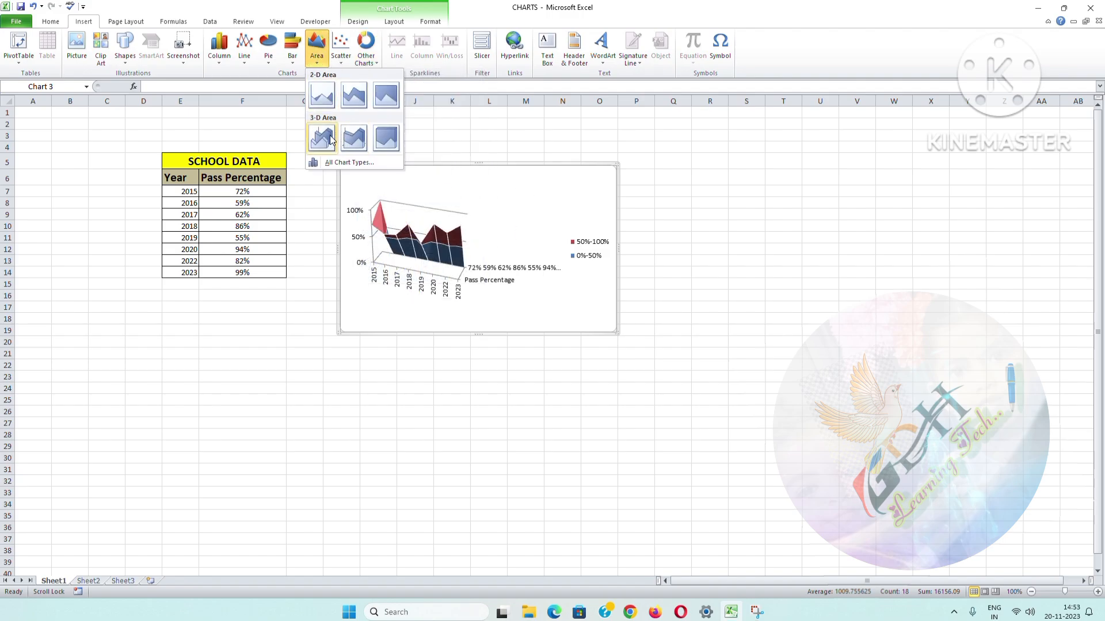
{"action": "left_click", "coordinate": [321, 144]}
{"action": "key", "text": "ctrl+z"}
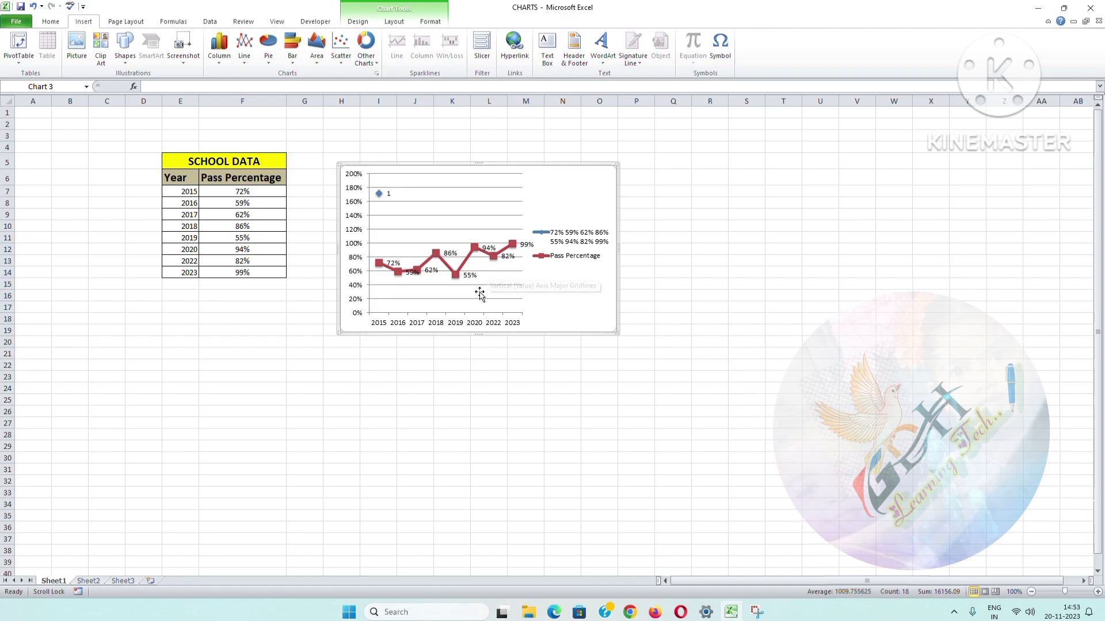
{"action": "left_click", "coordinate": [688, 374]}
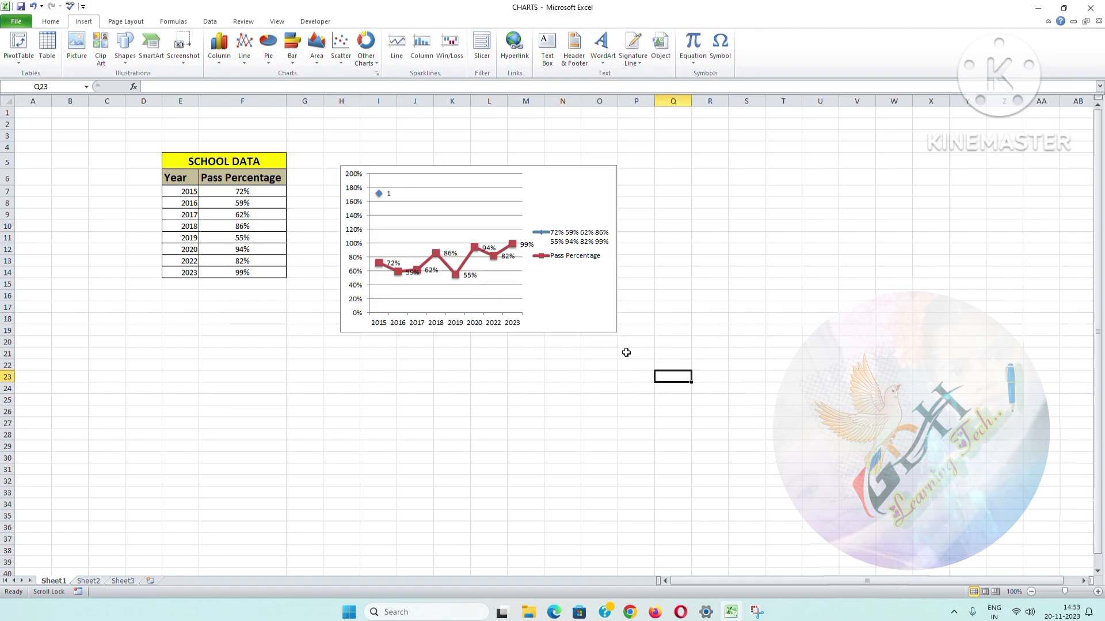
Step: Set the 2019 pass percentage in cell F11 to 95%
{"action": "double_click", "coordinate": [239, 242]}
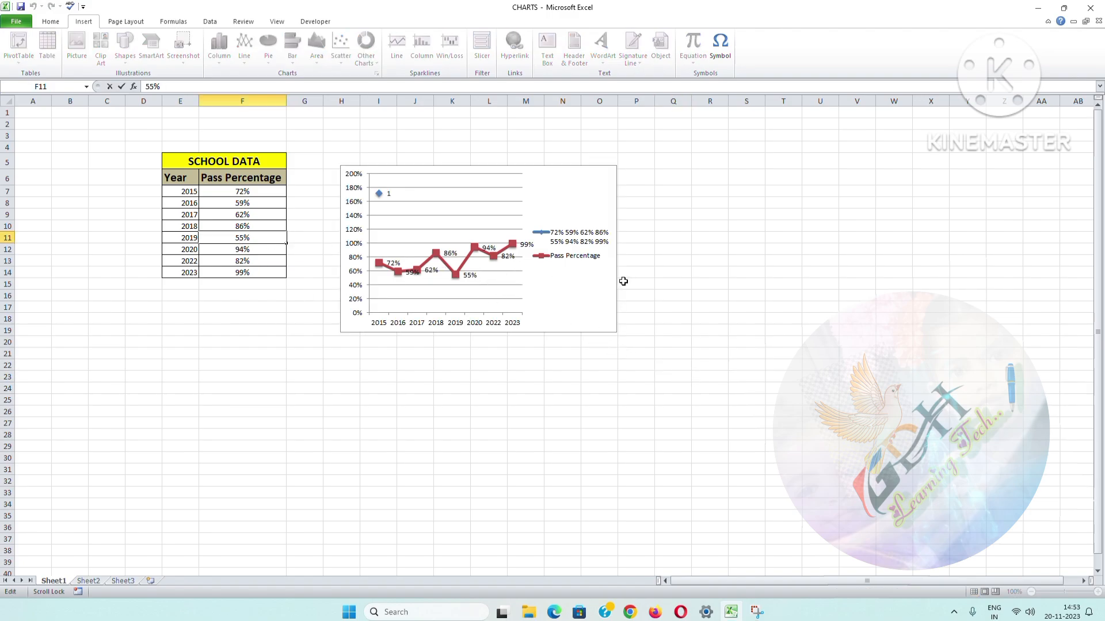
{"action": "key", "text": "BackSpace"}
{"action": "type", "text": "9"}
{"action": "left_click", "coordinate": [724, 376]}
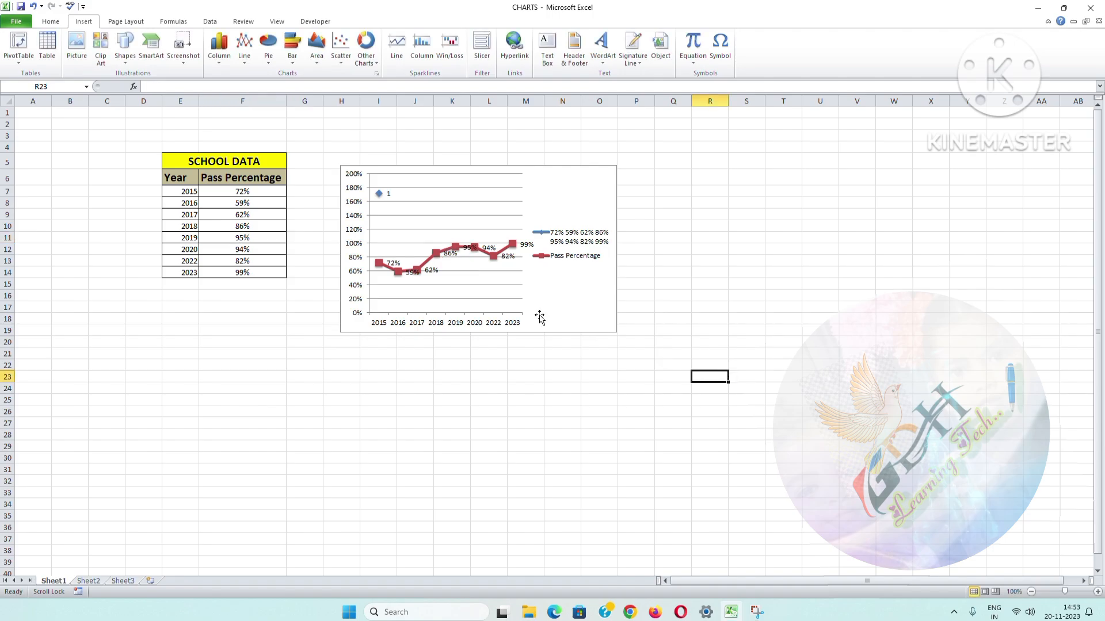
Step: Set the 2016 pass percentage in cell F8 to 99%
{"action": "double_click", "coordinate": [238, 203]}
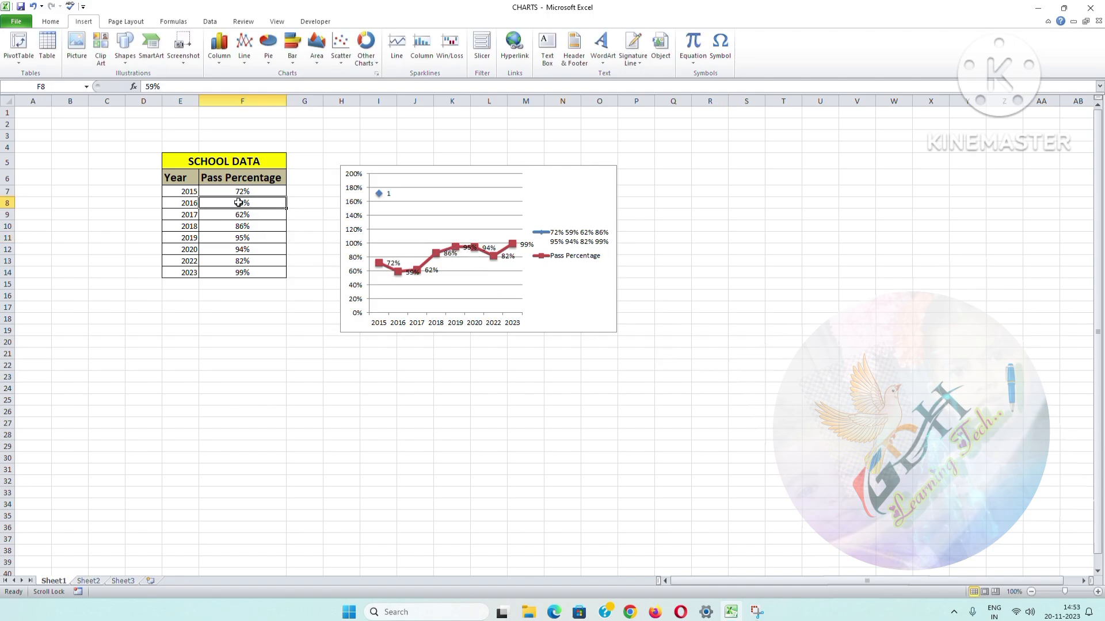
{"action": "key", "text": "BackSpace"}
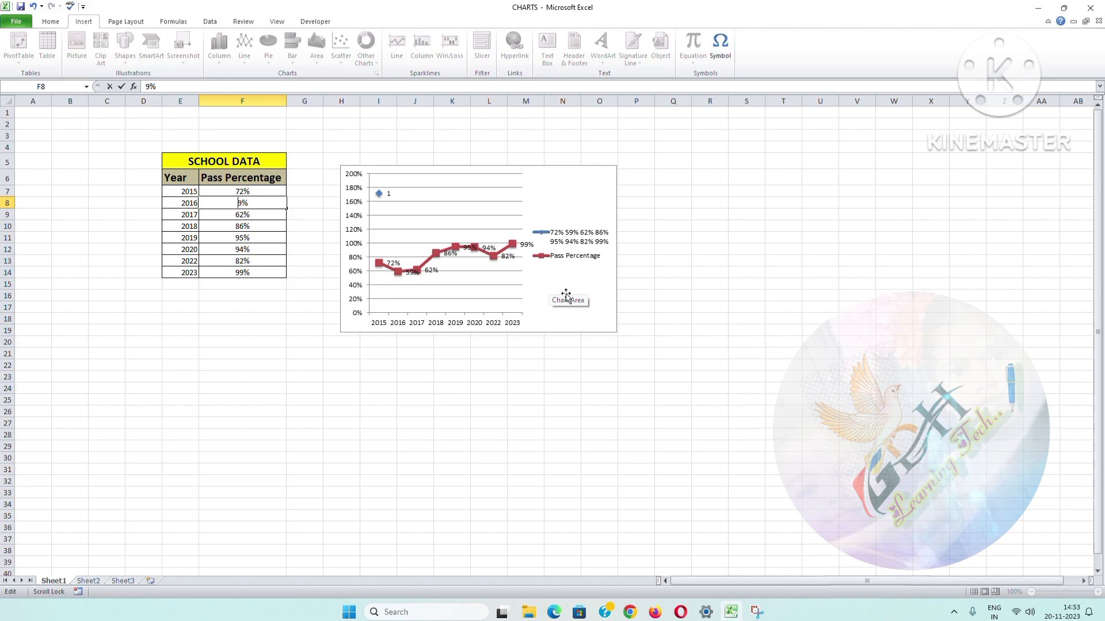
{"action": "type", "text": "9"}
{"action": "left_click", "coordinate": [893, 410]}
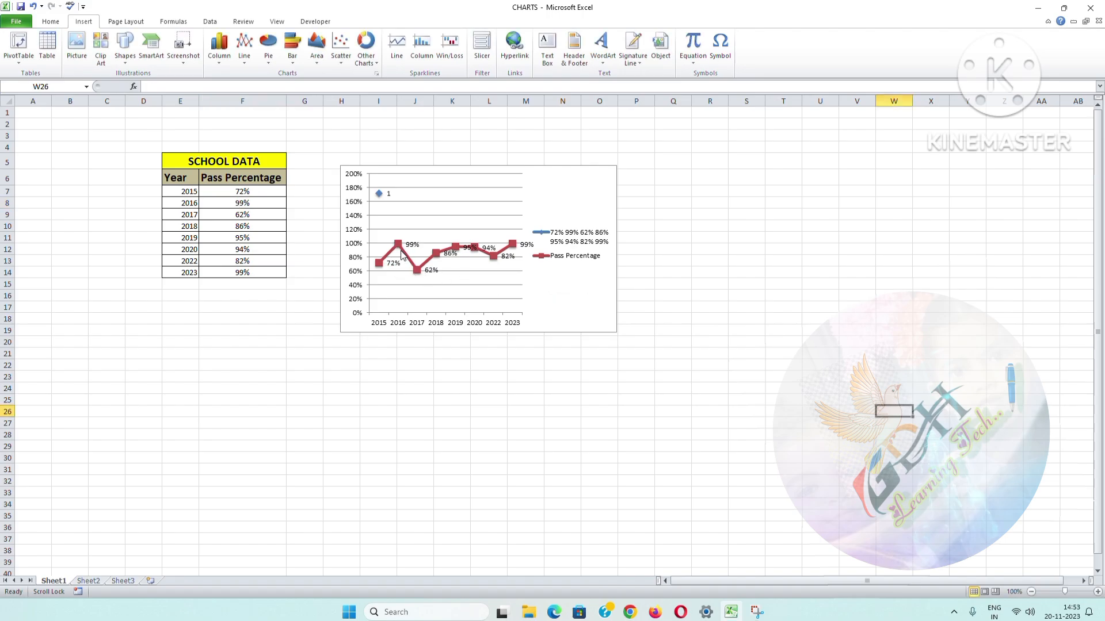